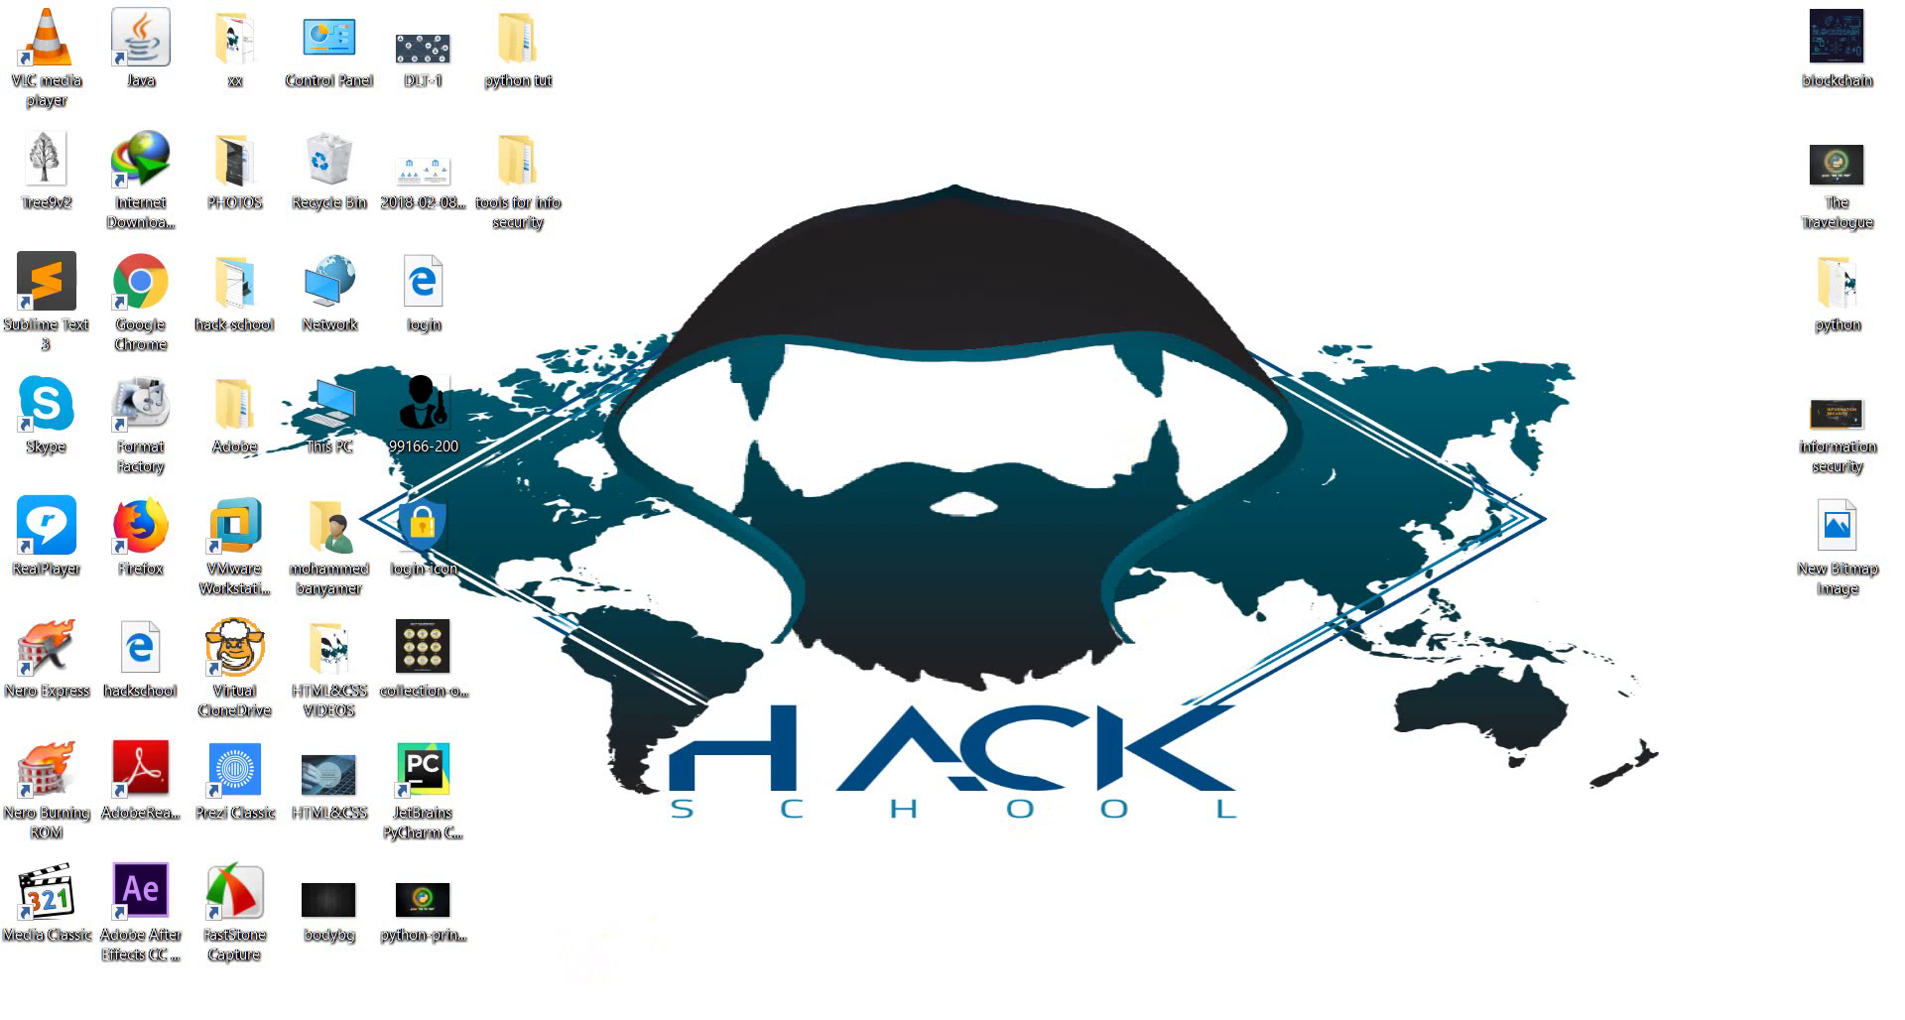
- Search Google in Chrome for "inurl:admin yahoo.com"
{"action": "left_click", "coordinate": [978, 550]}
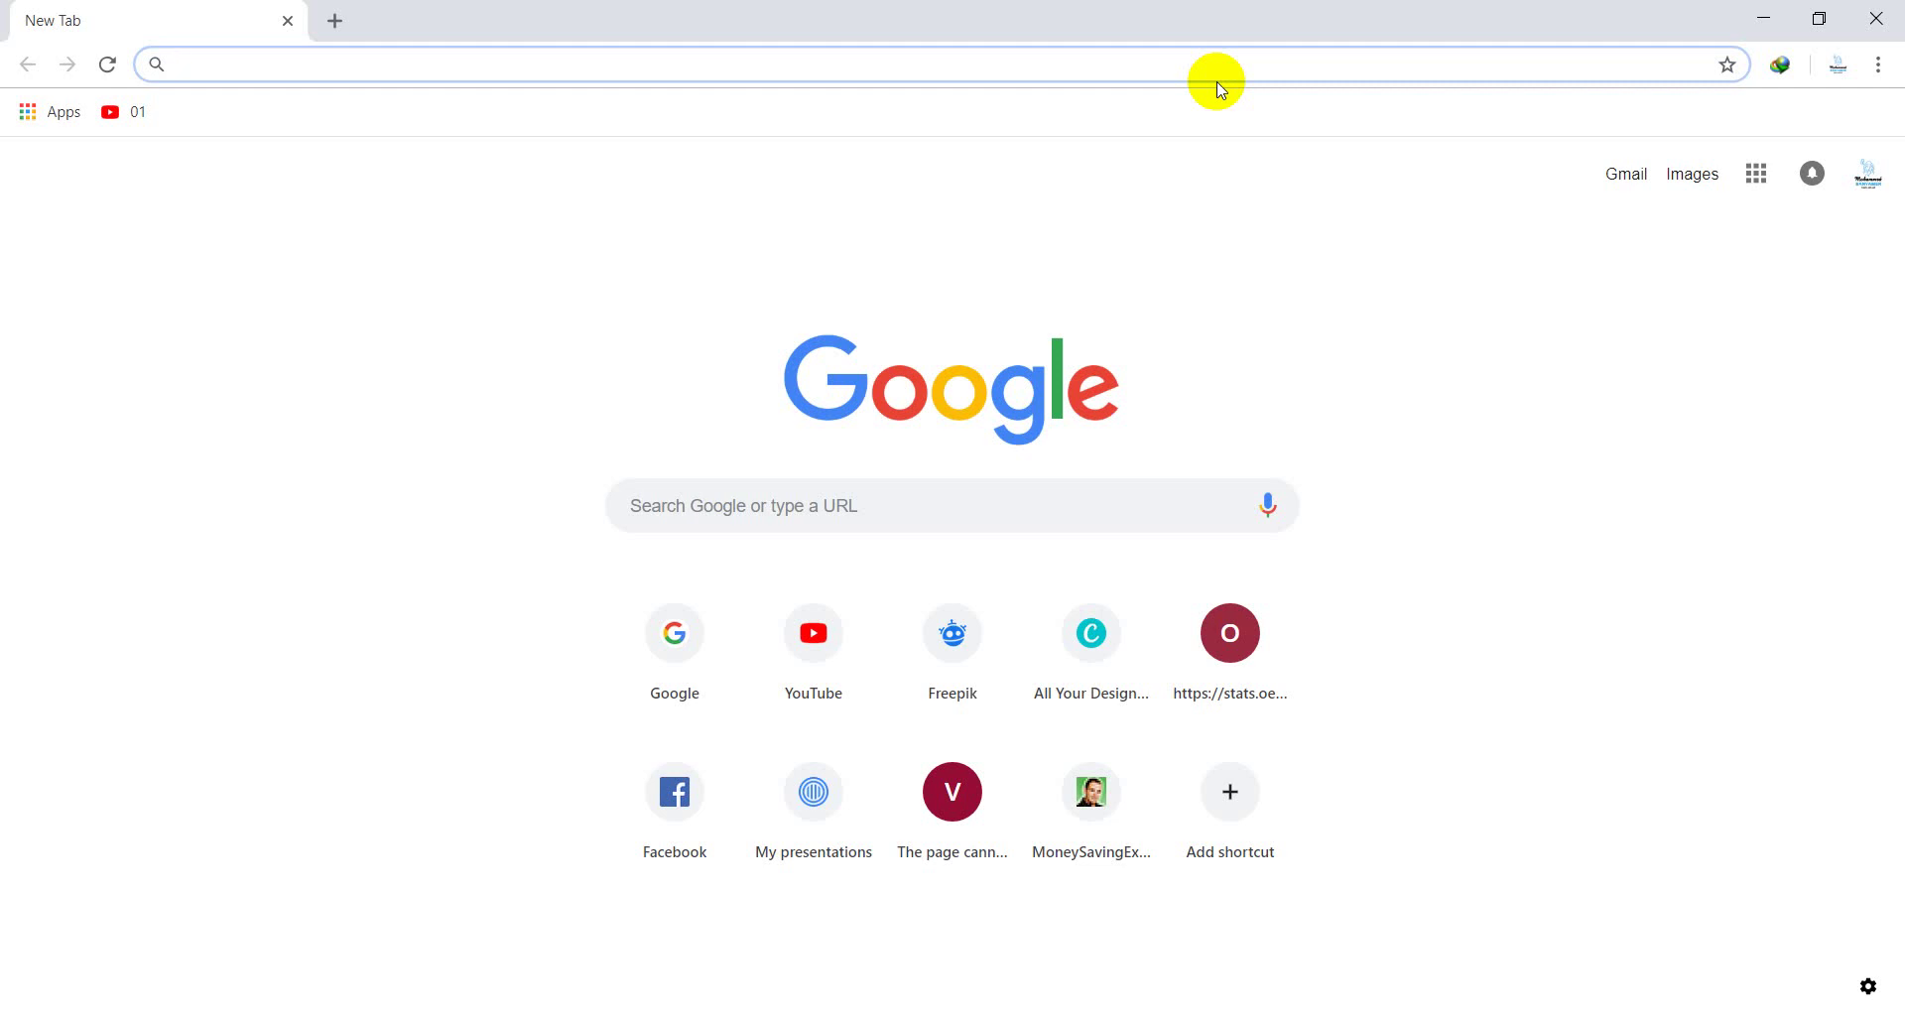
{"action": "type", "text": "inur"}
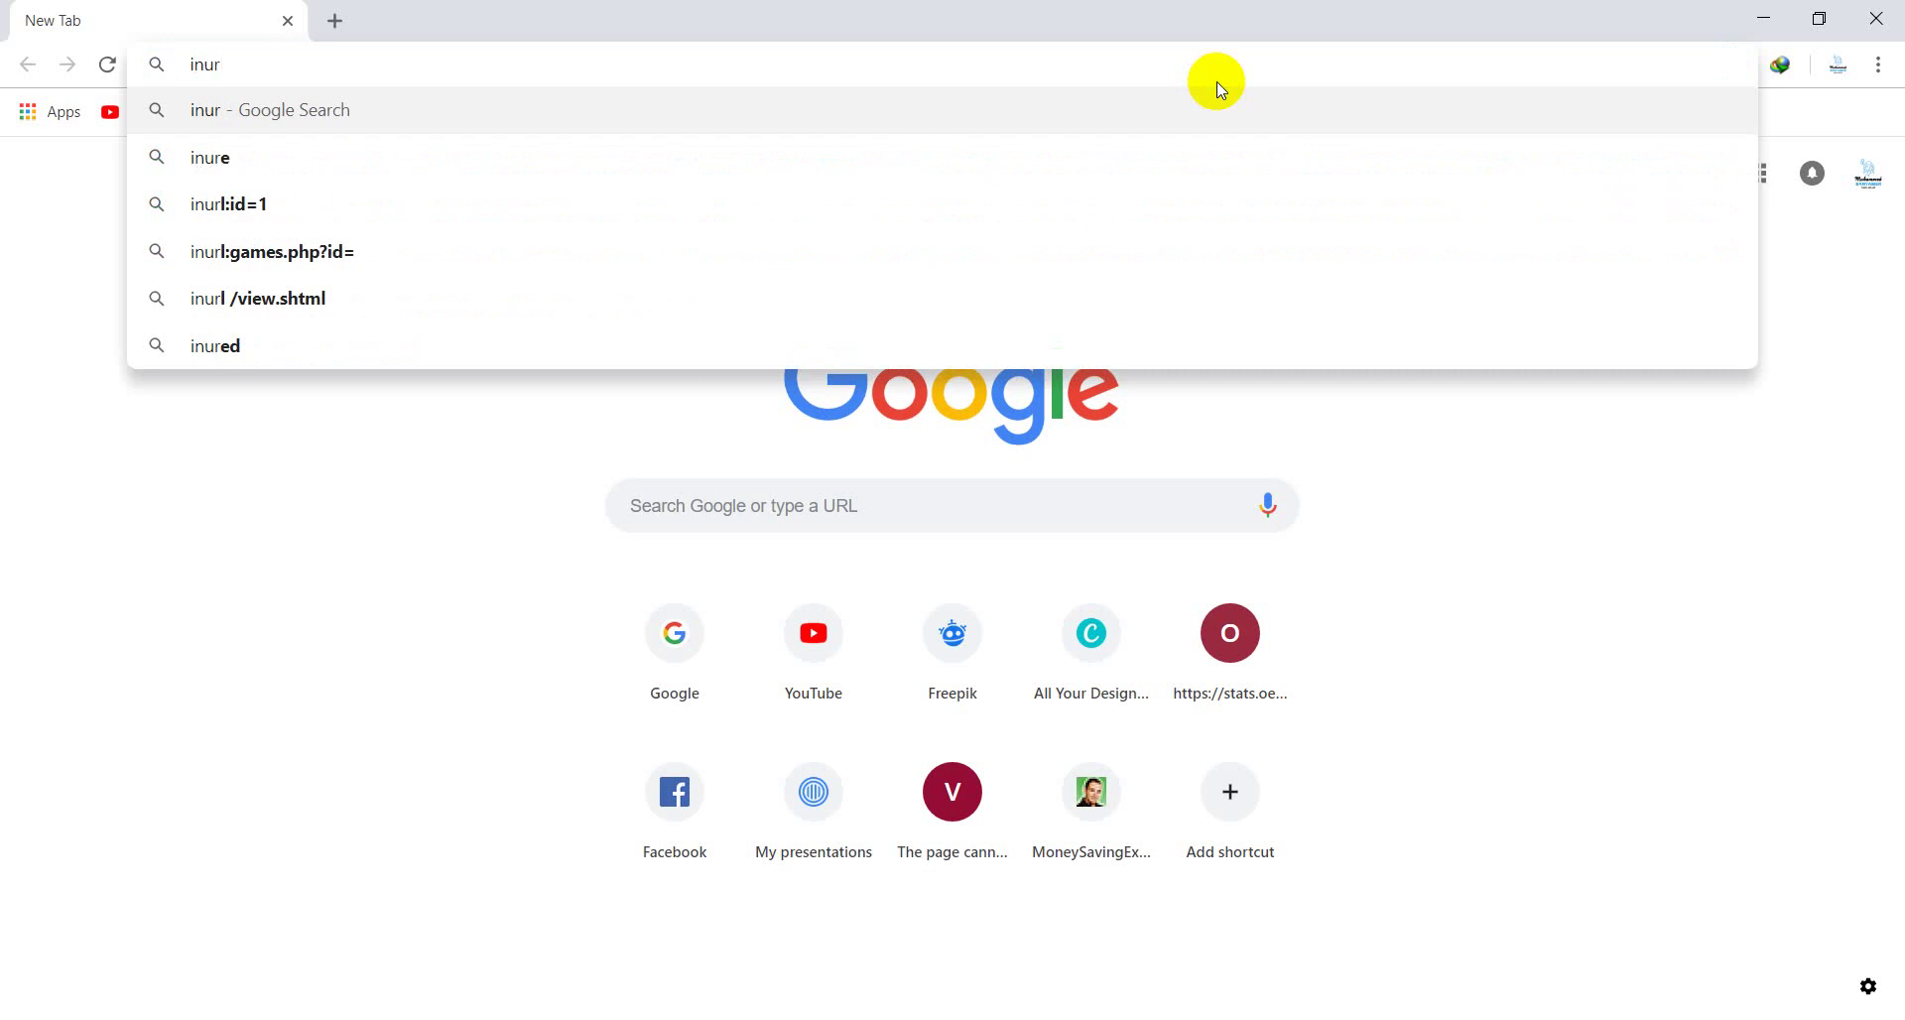
{"action": "type", "text": "l:"}
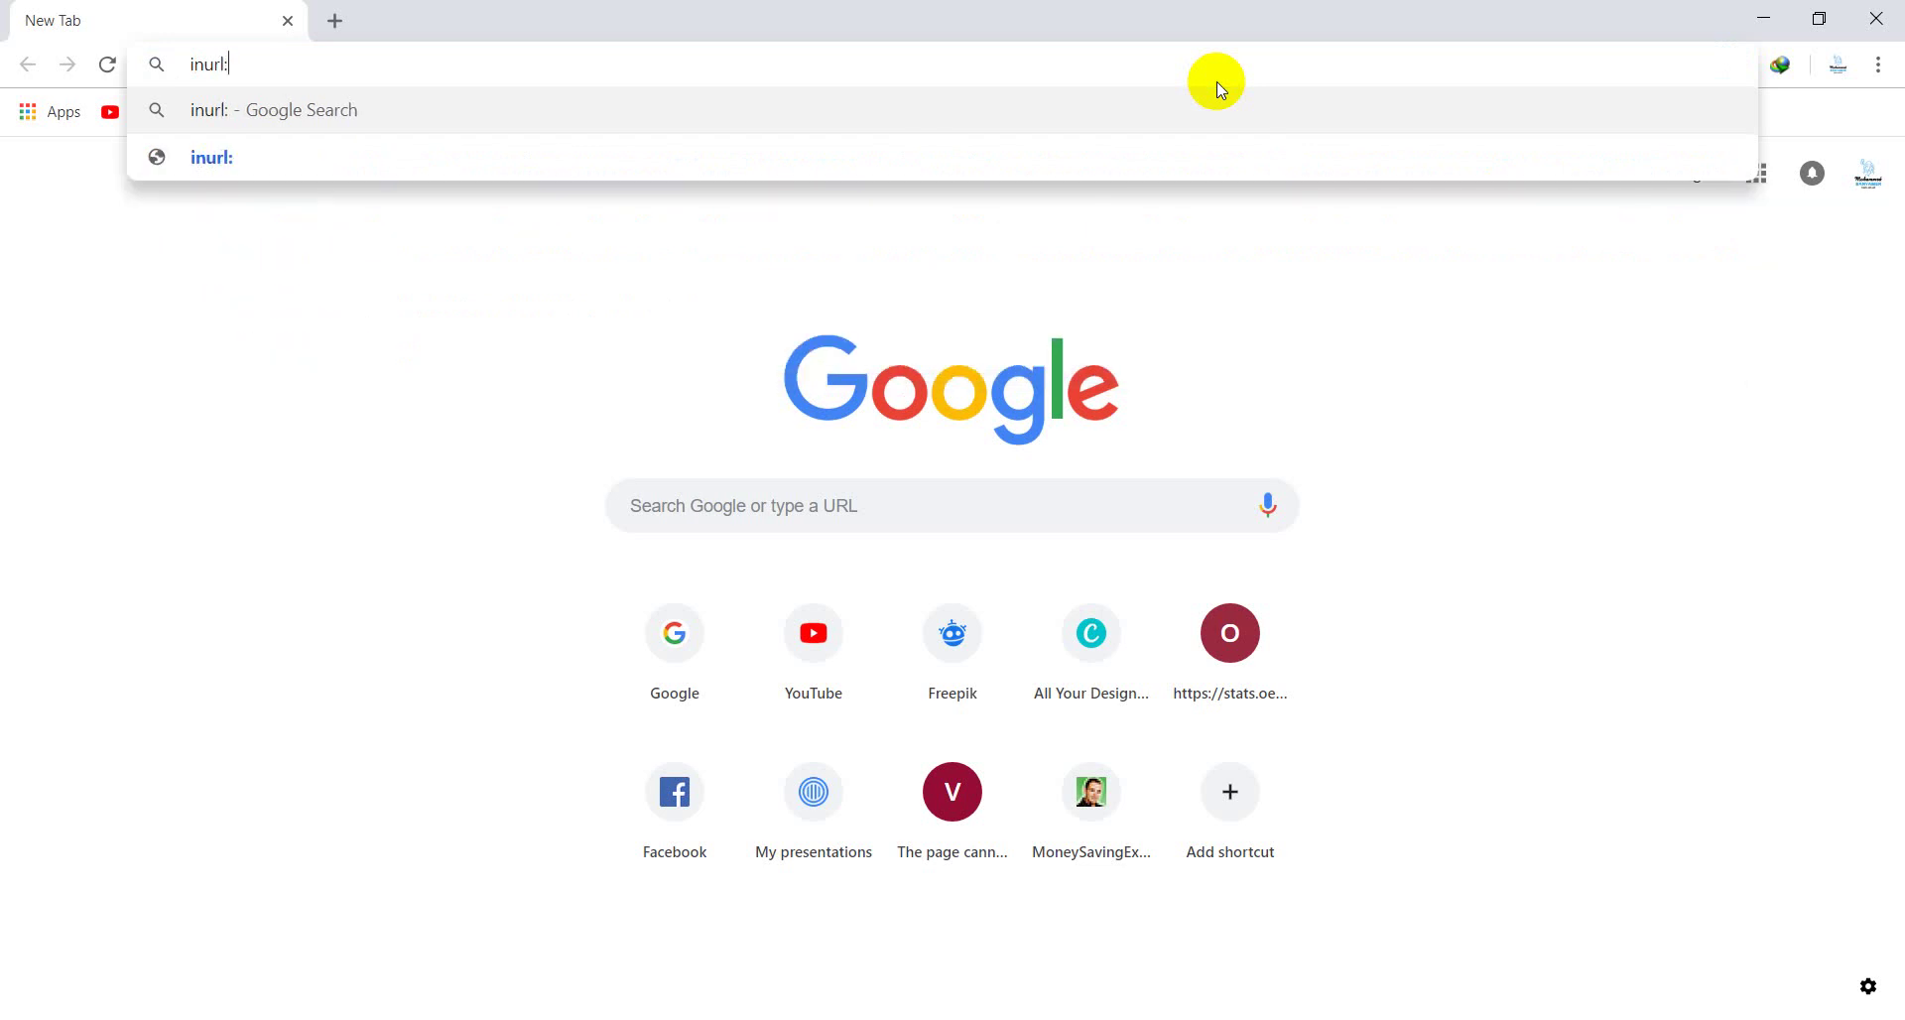
{"action": "type", "text": "g"}
{"action": "key", "text": "BackSpace"}
{"action": "type", "text": "admin"}
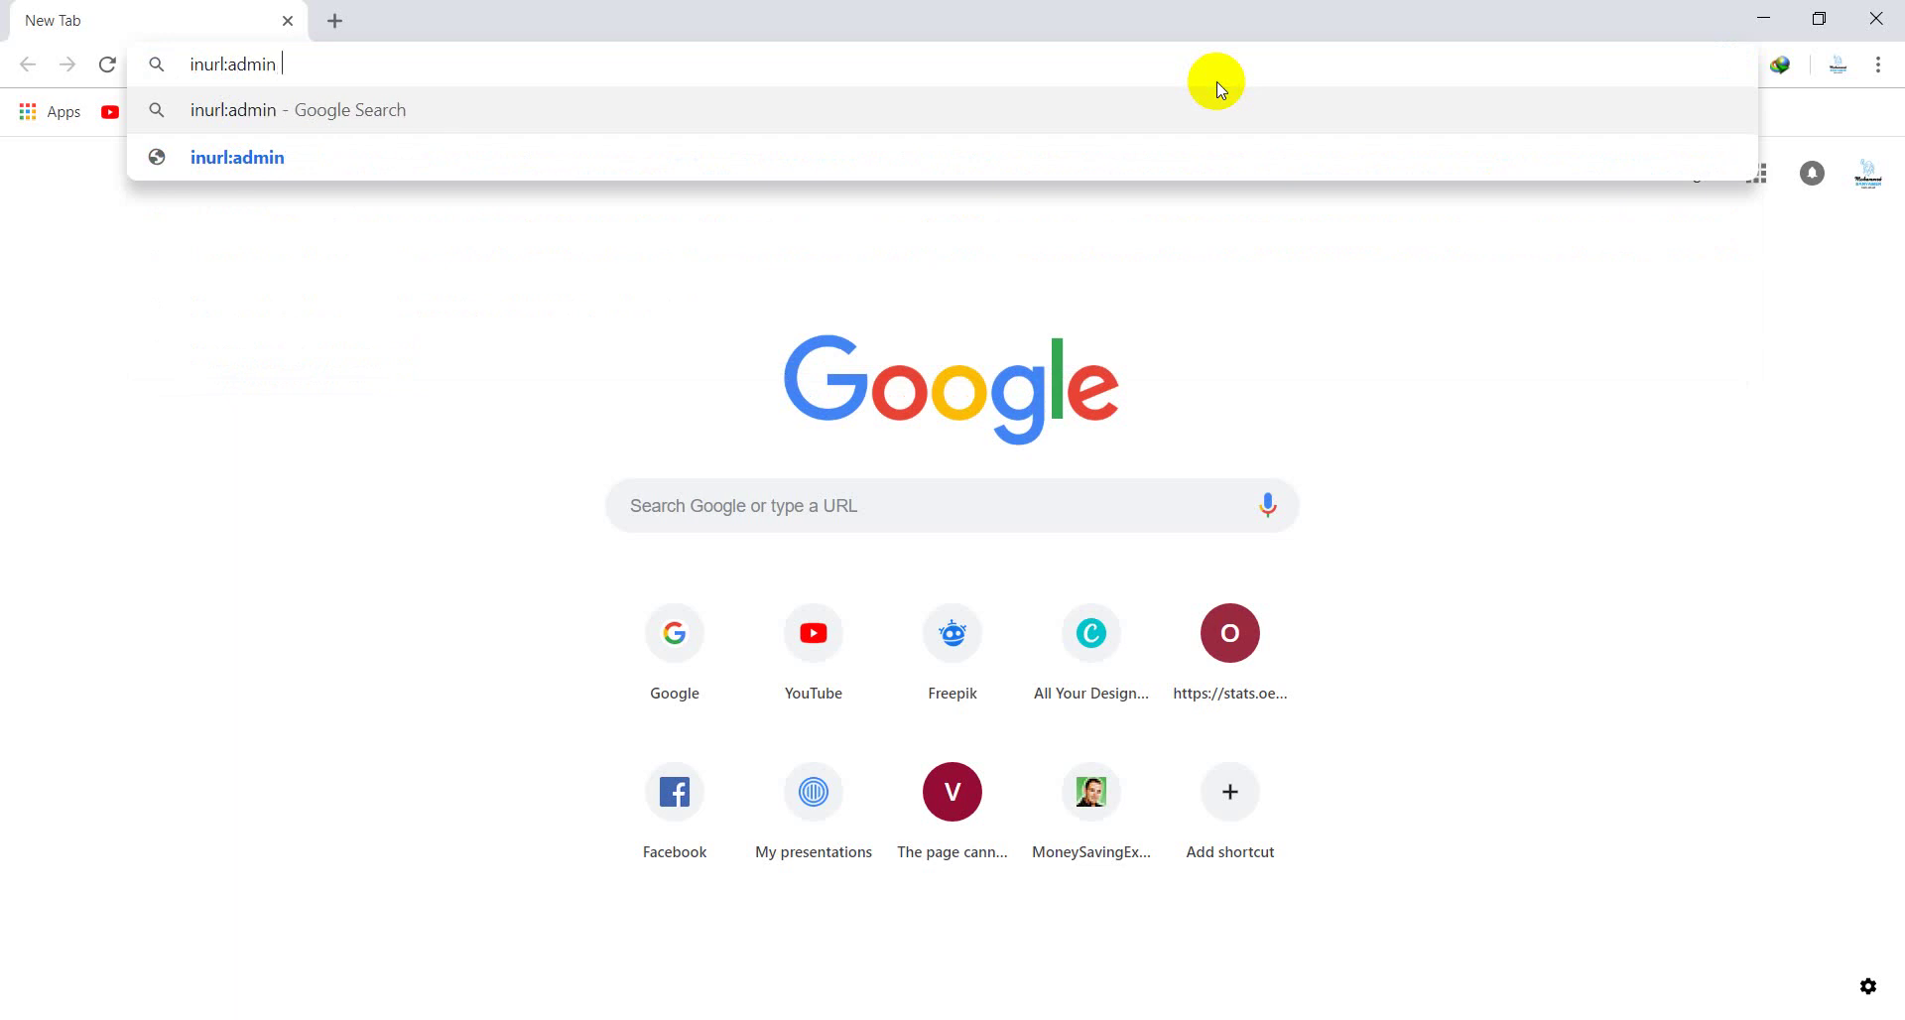
{"action": "type", "text": " goole"}
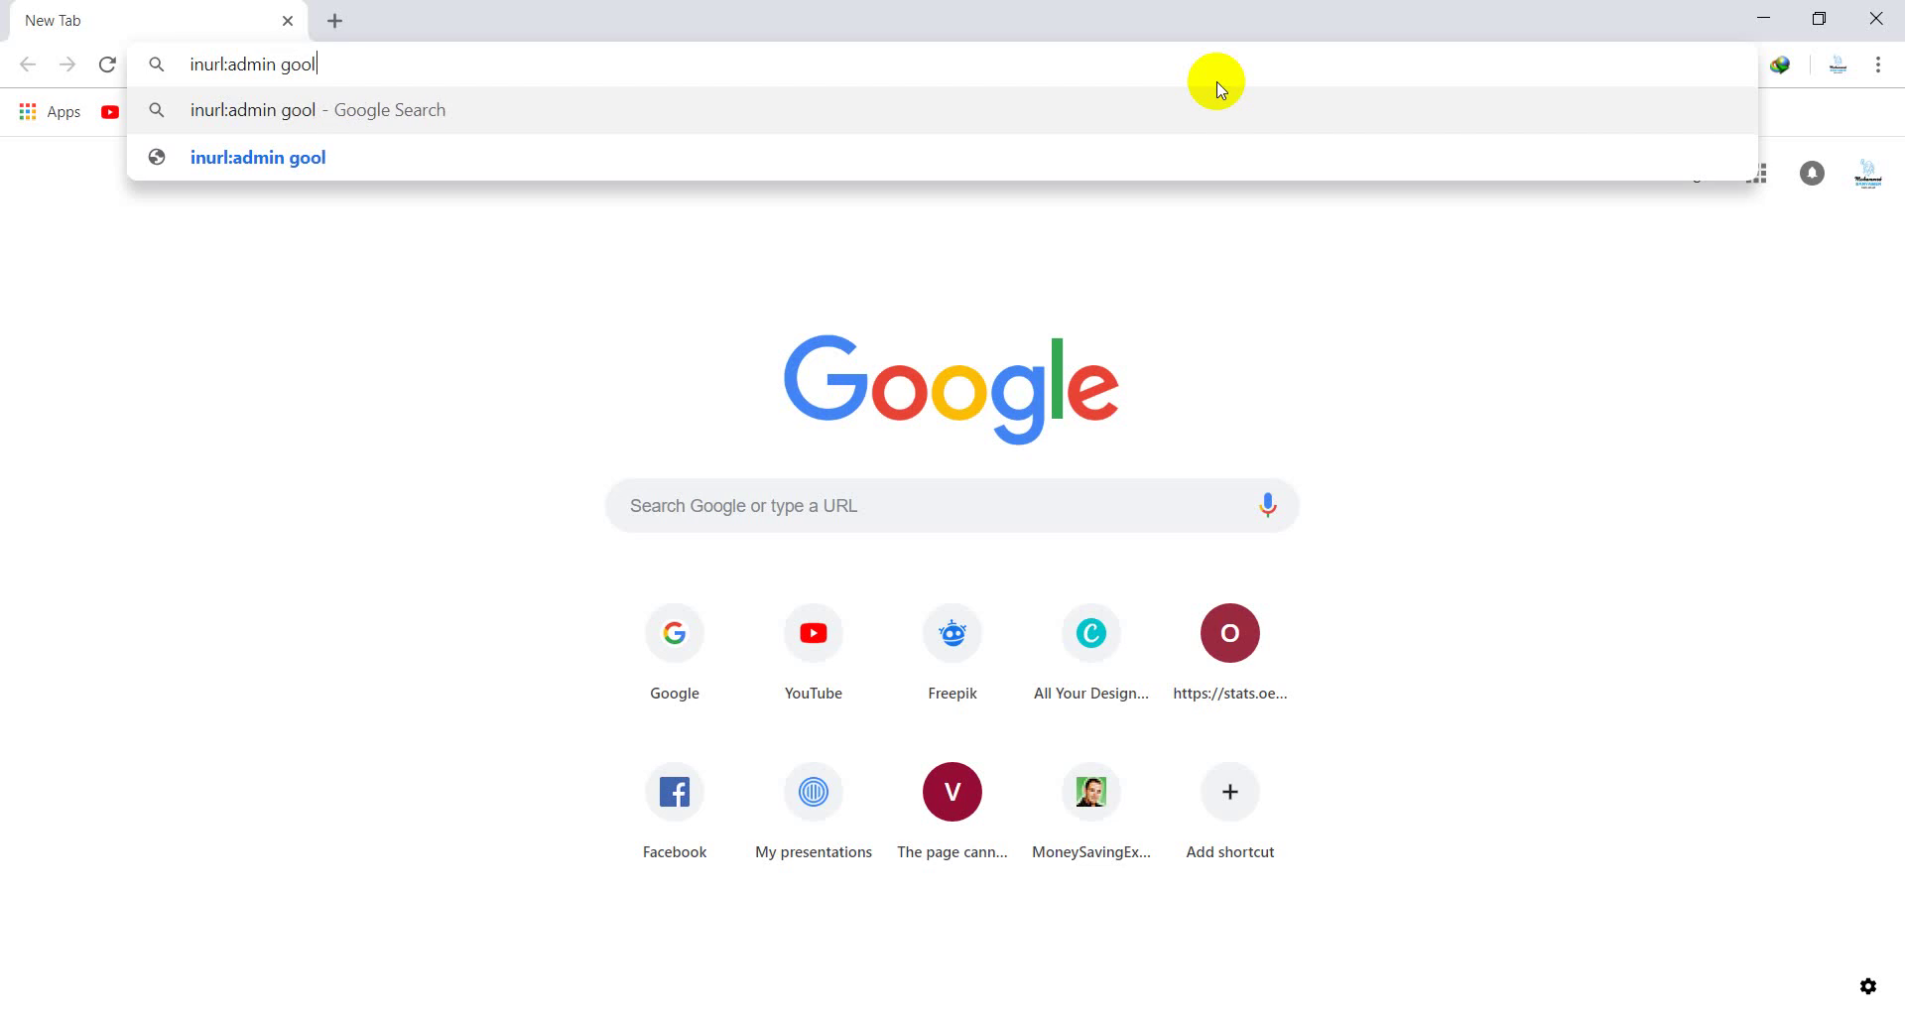
{"action": "key", "text": "BackSpace"}
{"action": "key", "text": "BackSpace"}
{"action": "key", "text": "BackSpace"}
{"action": "key", "text": "BackSpace"}
{"action": "key", "text": "BackSpace"}
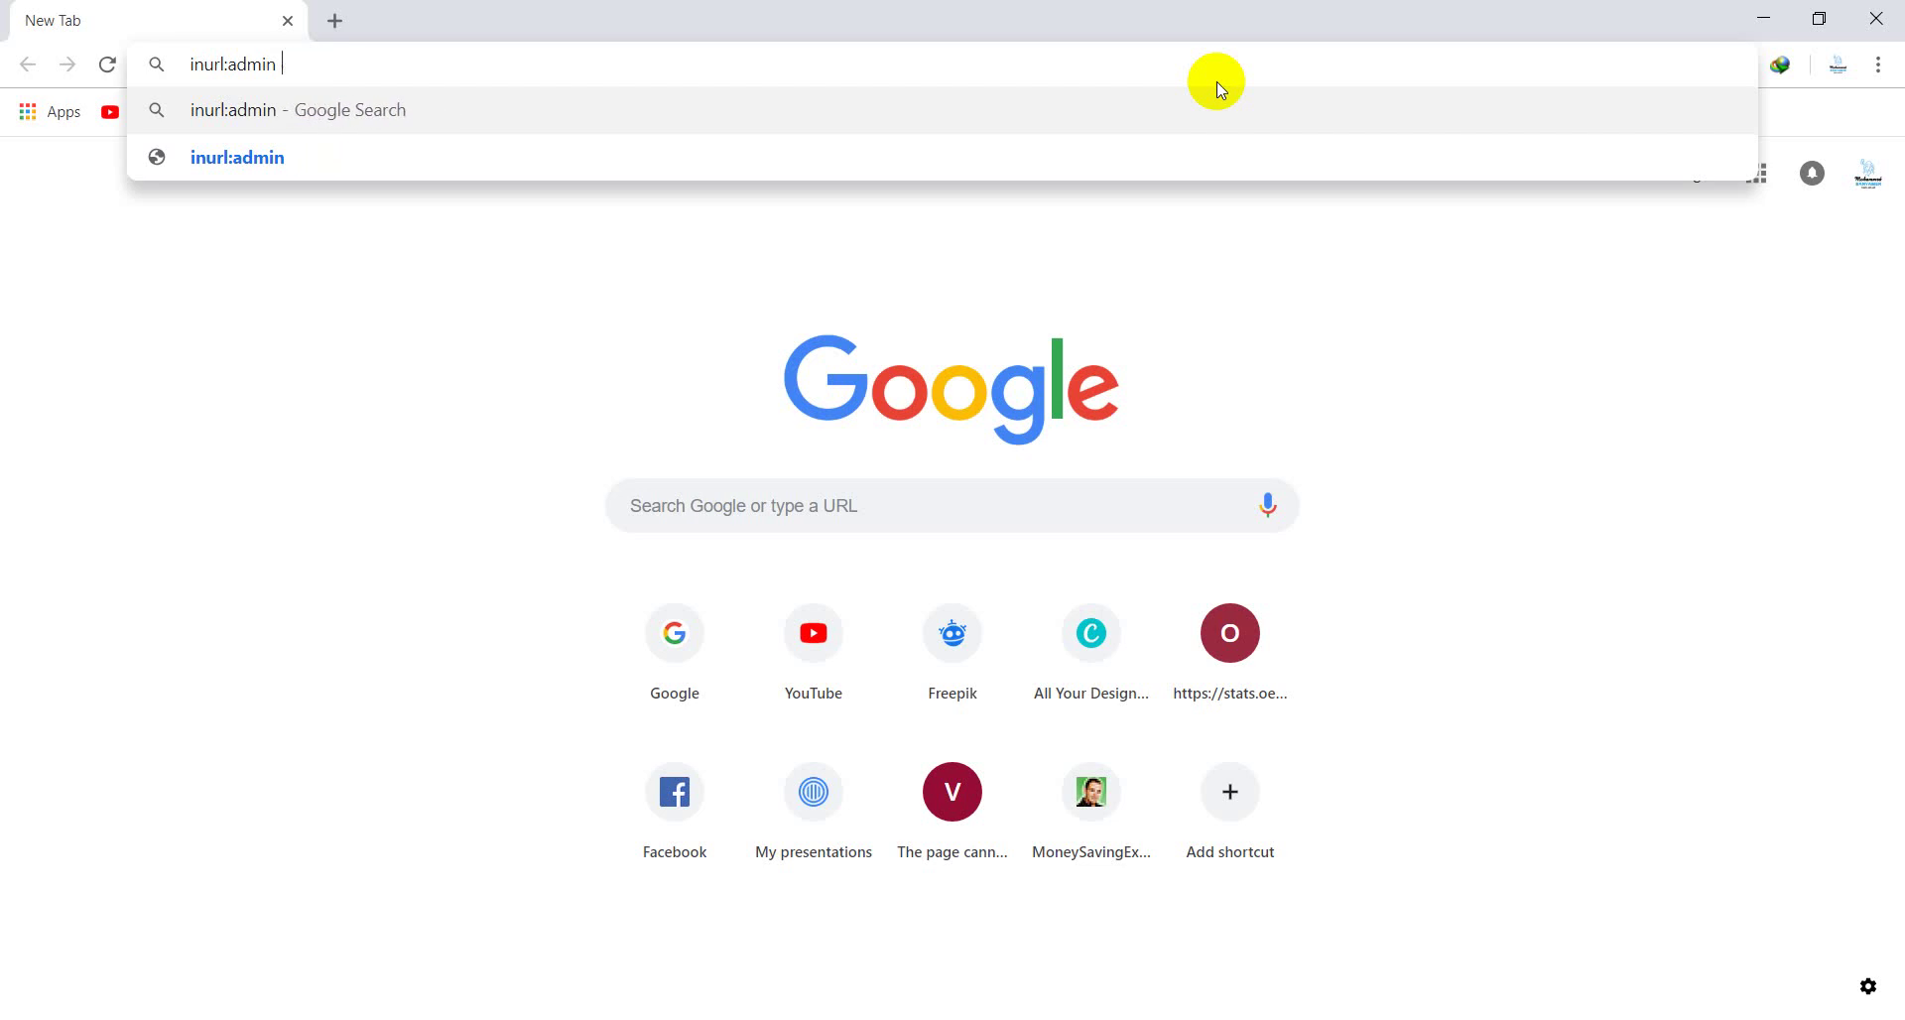
{"action": "type", "text": "yahoo"}
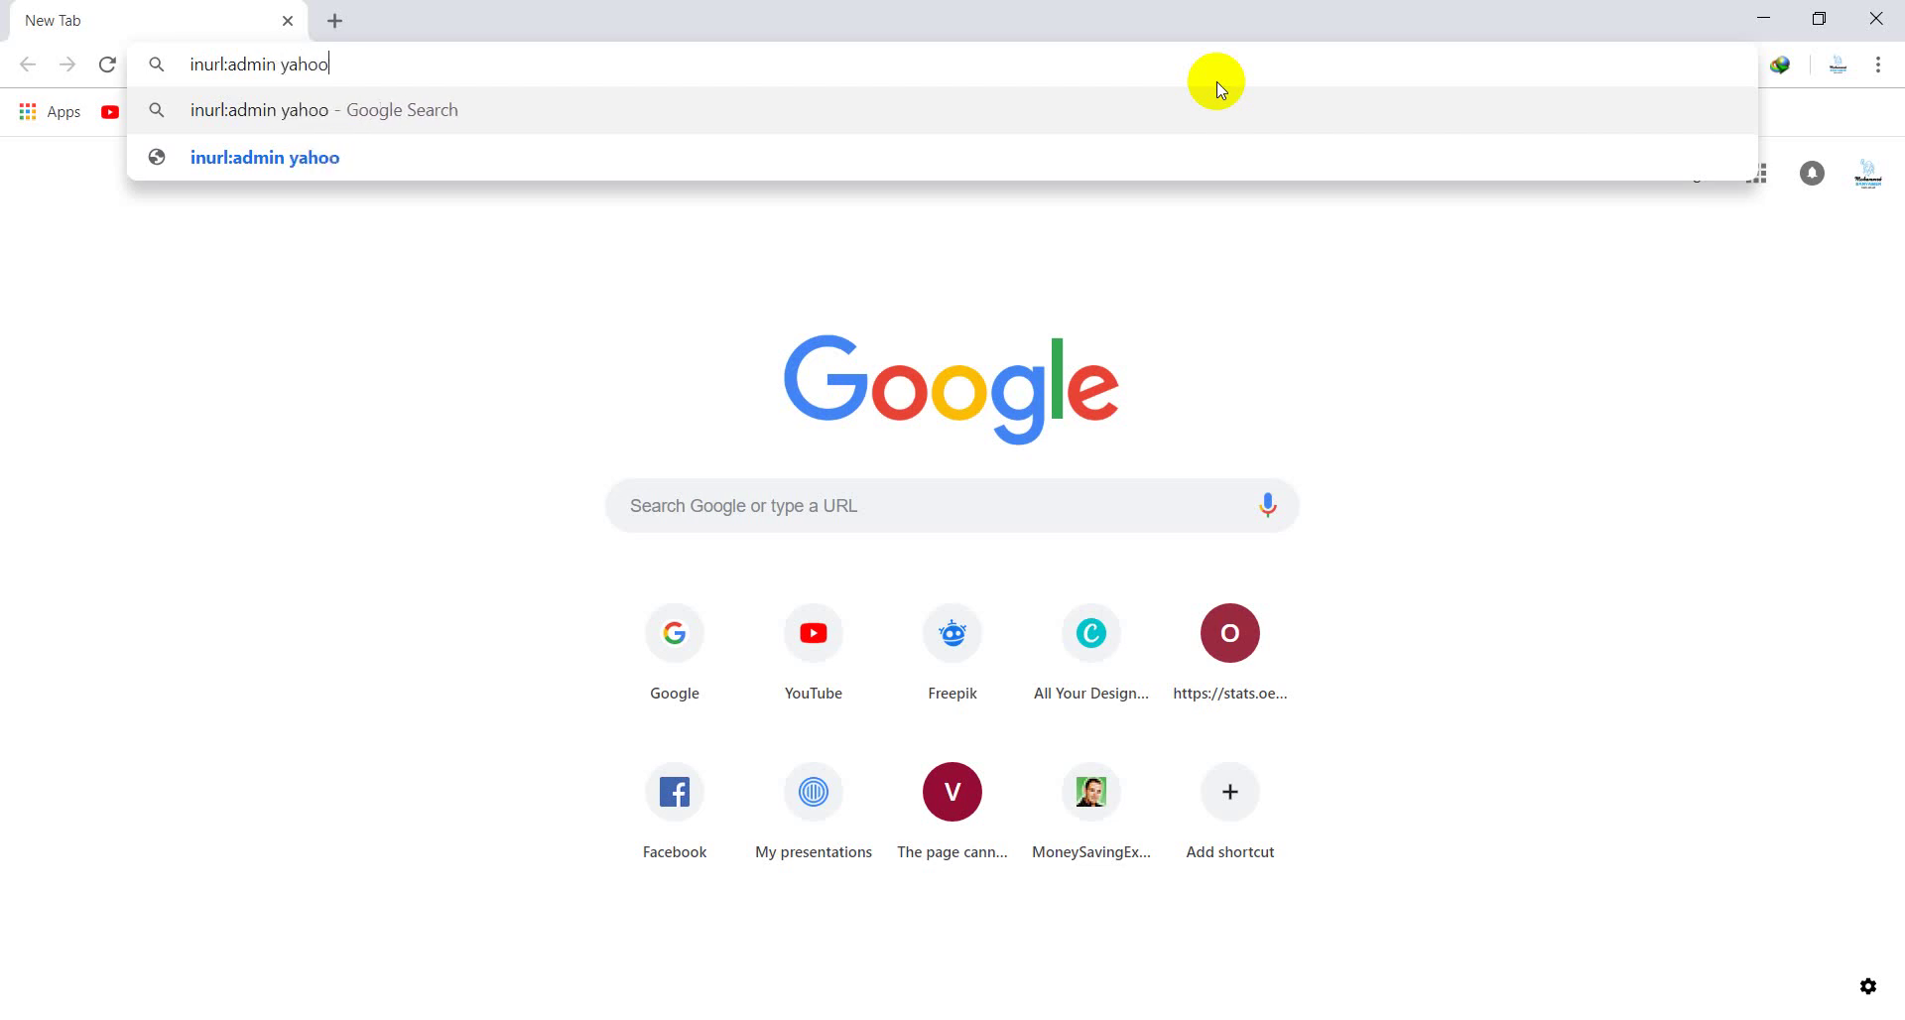
{"action": "type", "text": ".com"}
{"action": "key", "text": "Return"}
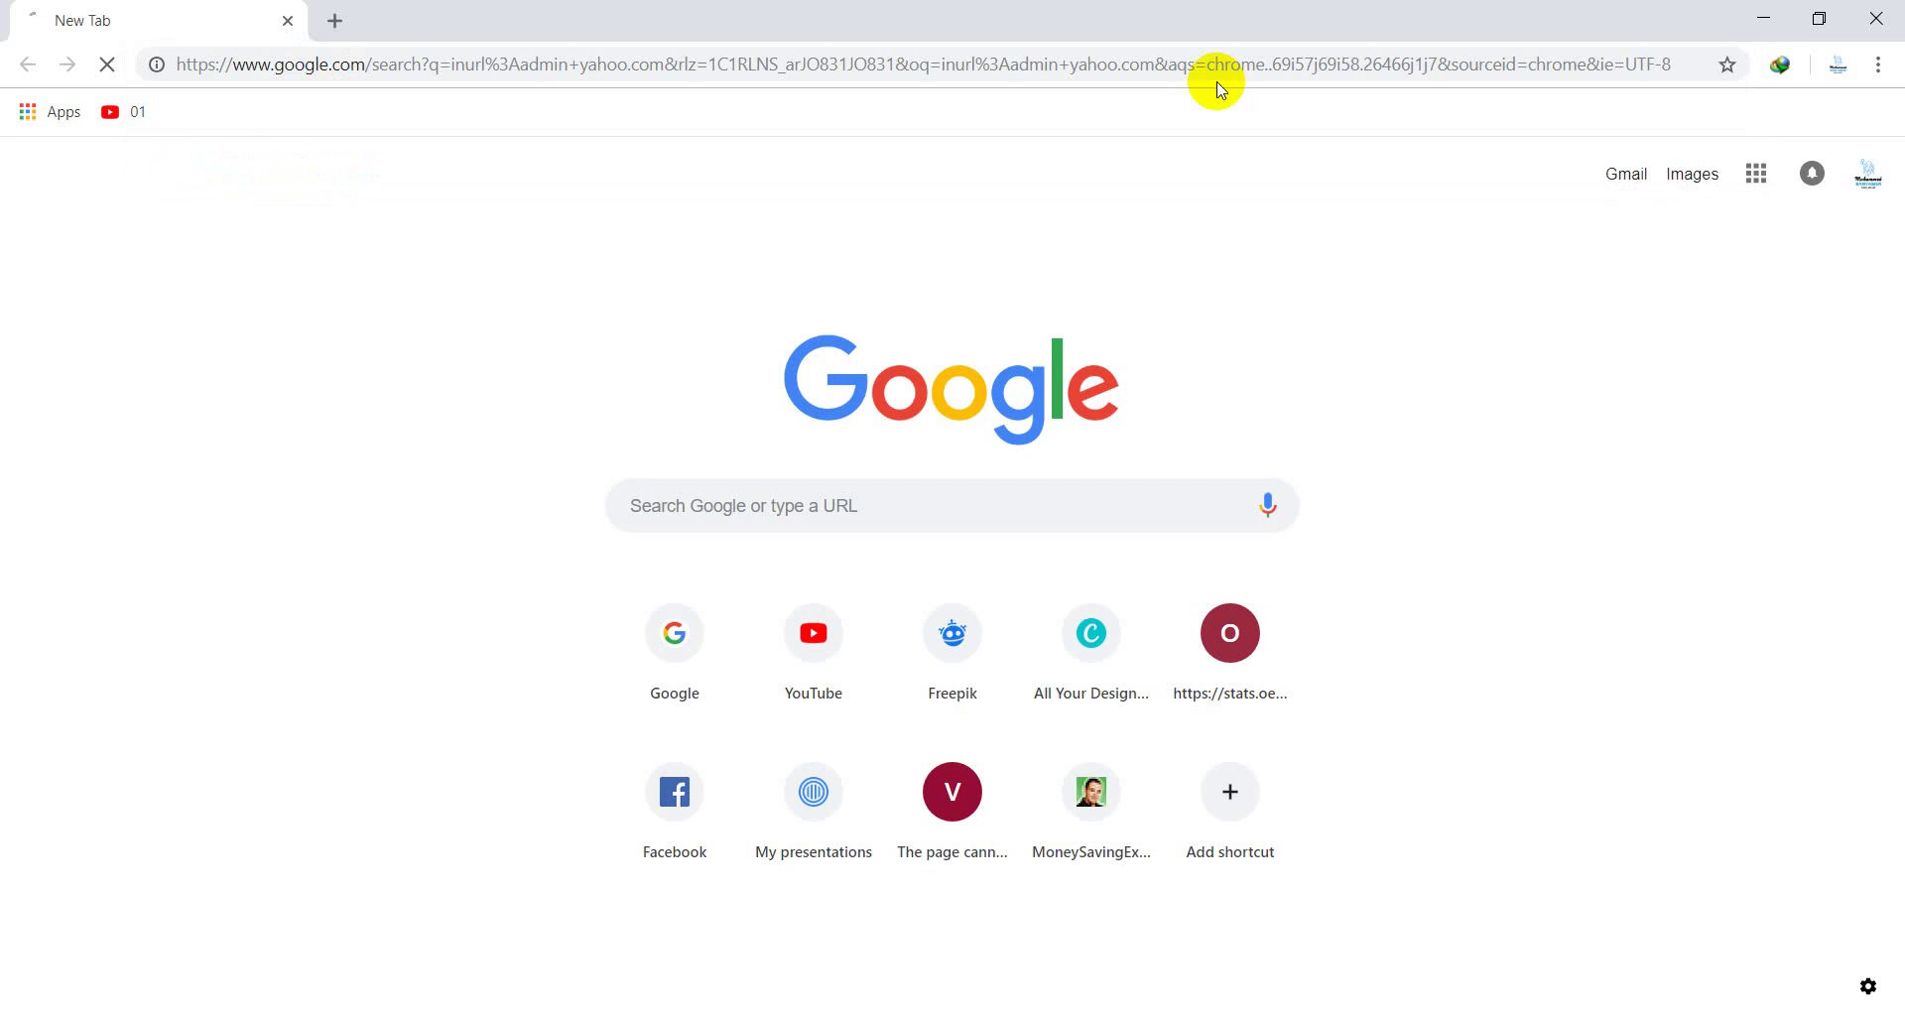
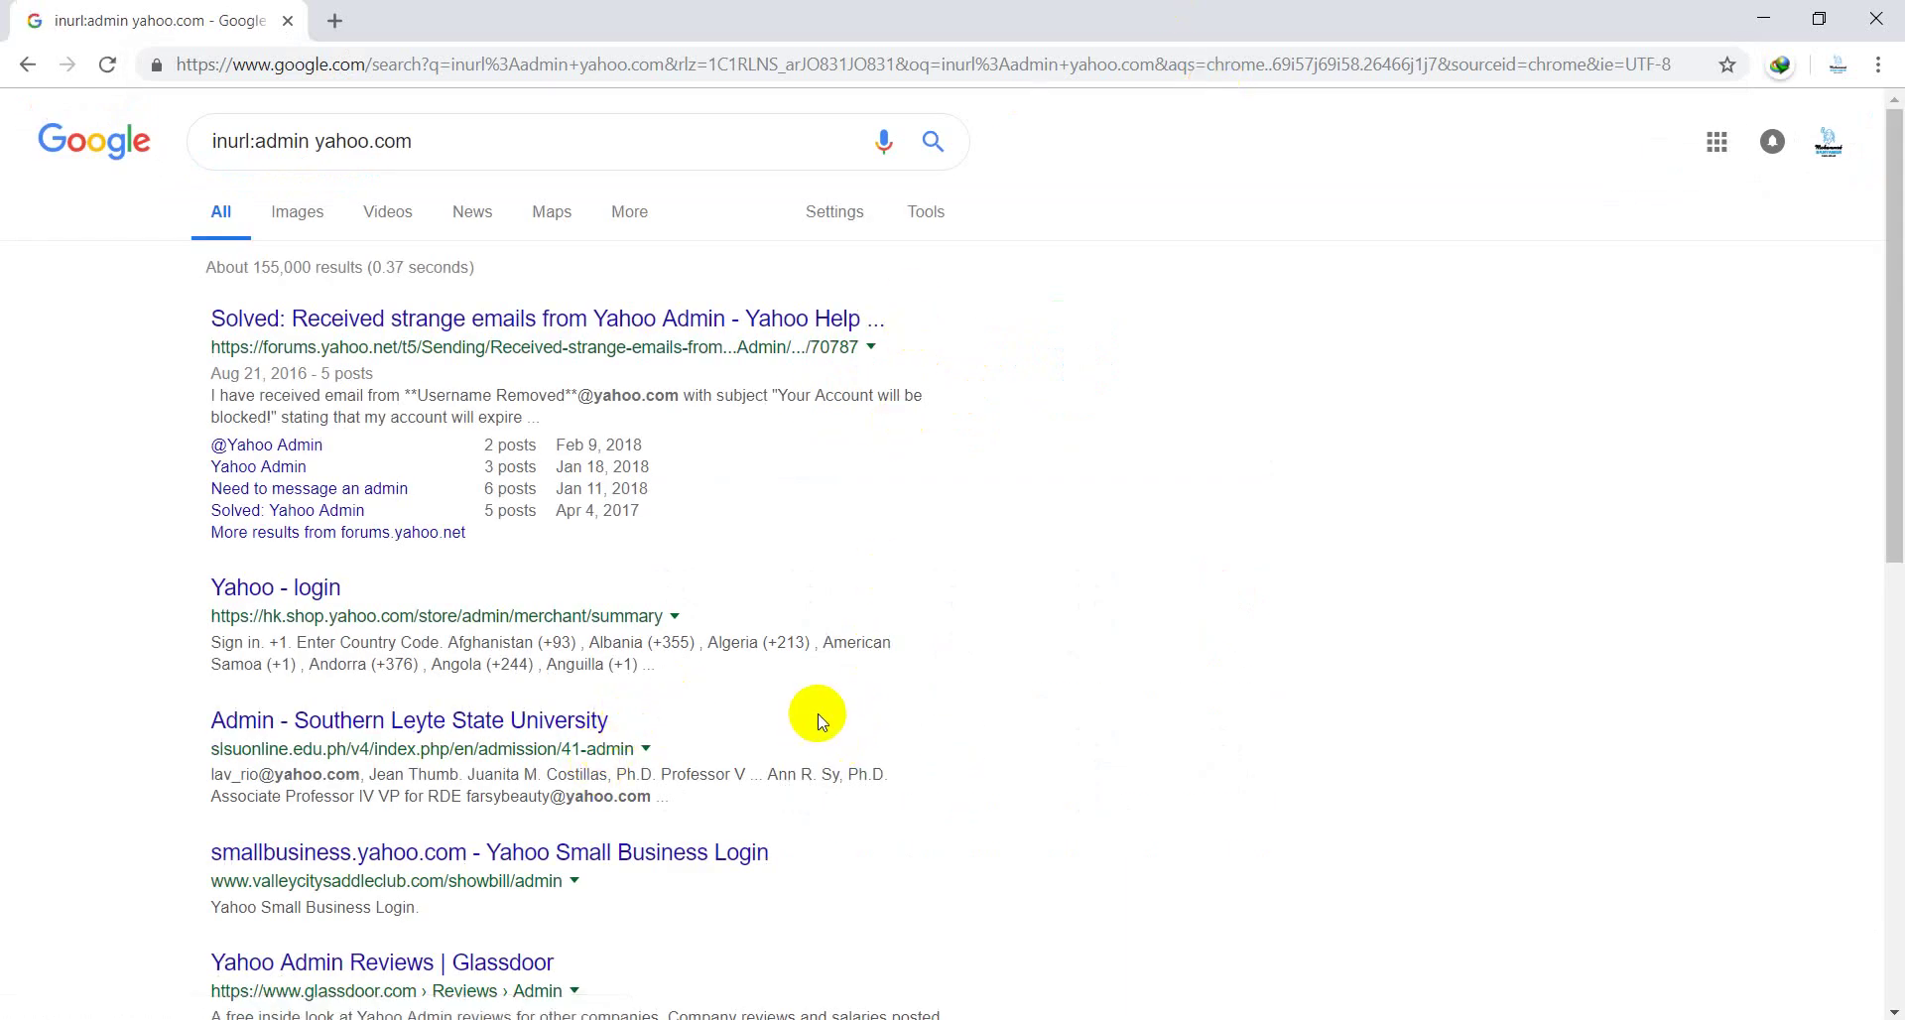
- Examine the search results and highlight the admin path in the URL of the "Yahoo - login" result
{"action": "scroll", "coordinate": [816, 715], "scroll_direction": "down", "scroll_amount": 4}
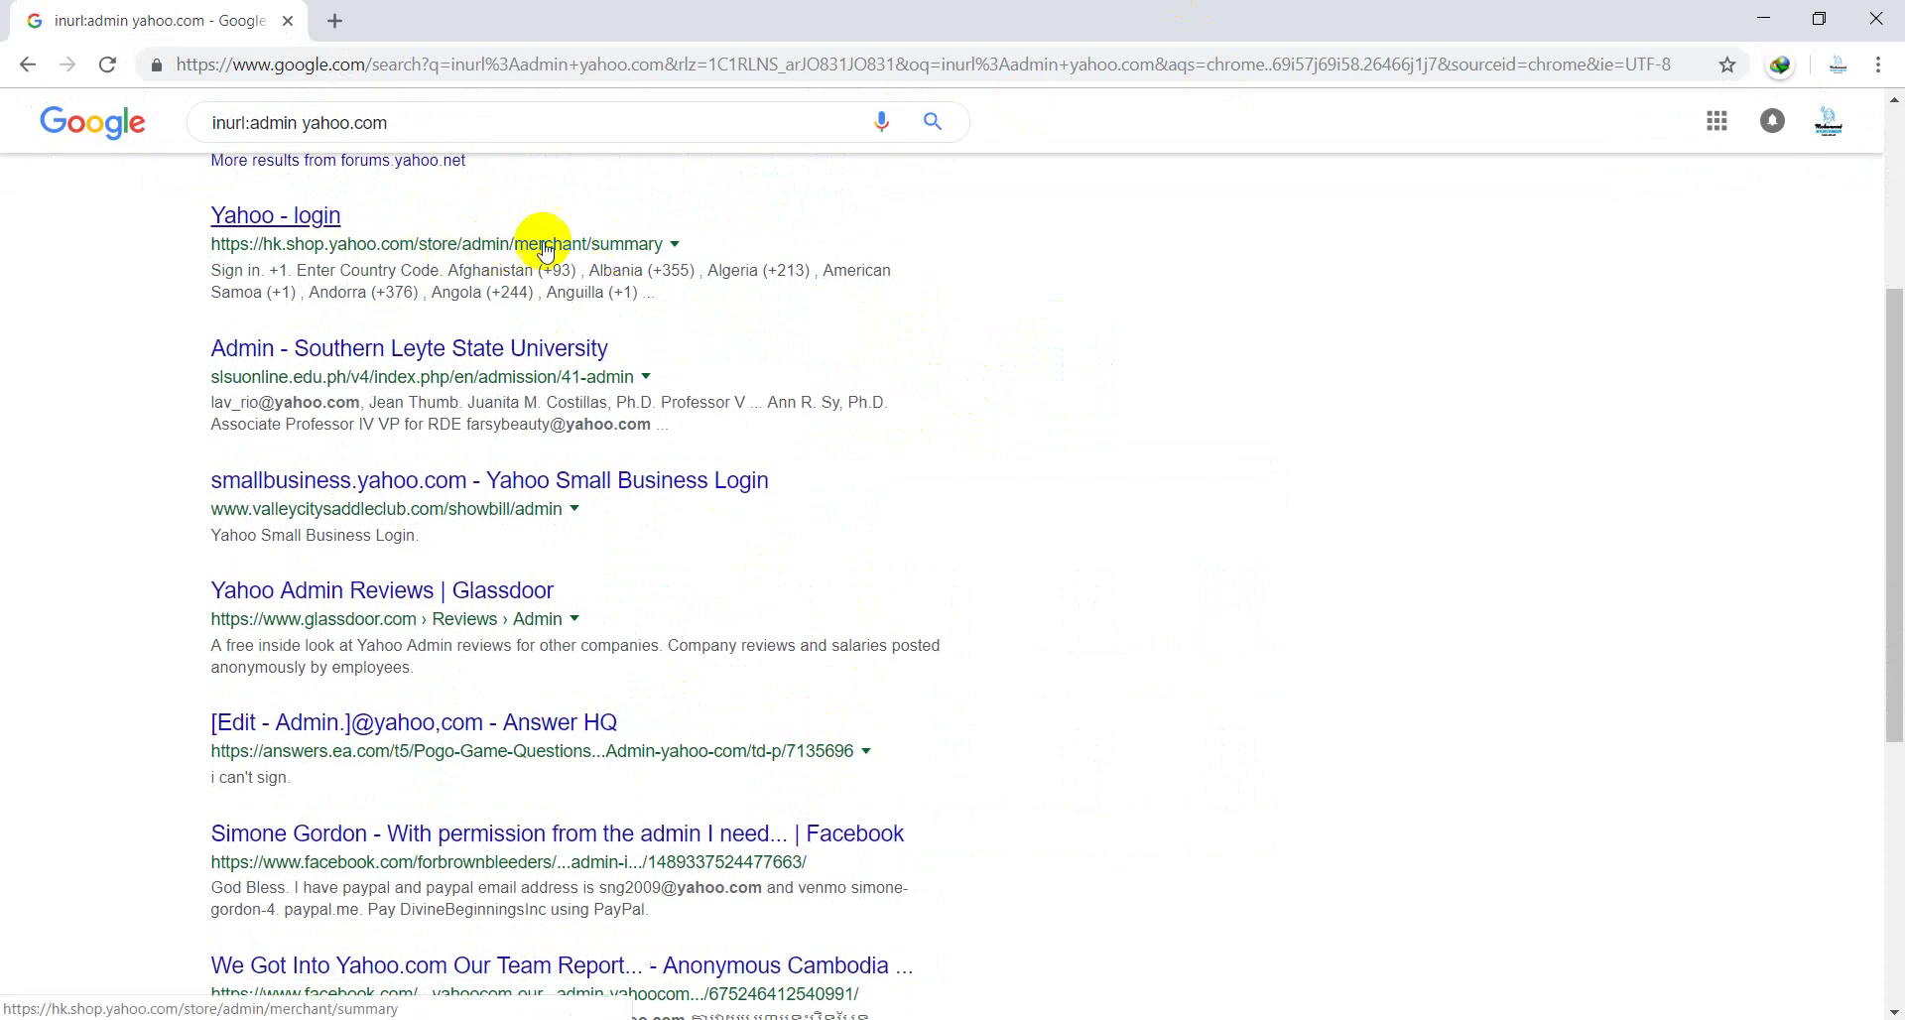
{"action": "left_click_drag", "start_coordinate": [683, 247], "coordinate": [481, 243]}
{"action": "scroll", "coordinate": [781, 251], "scroll_direction": "up", "scroll_amount": 4}
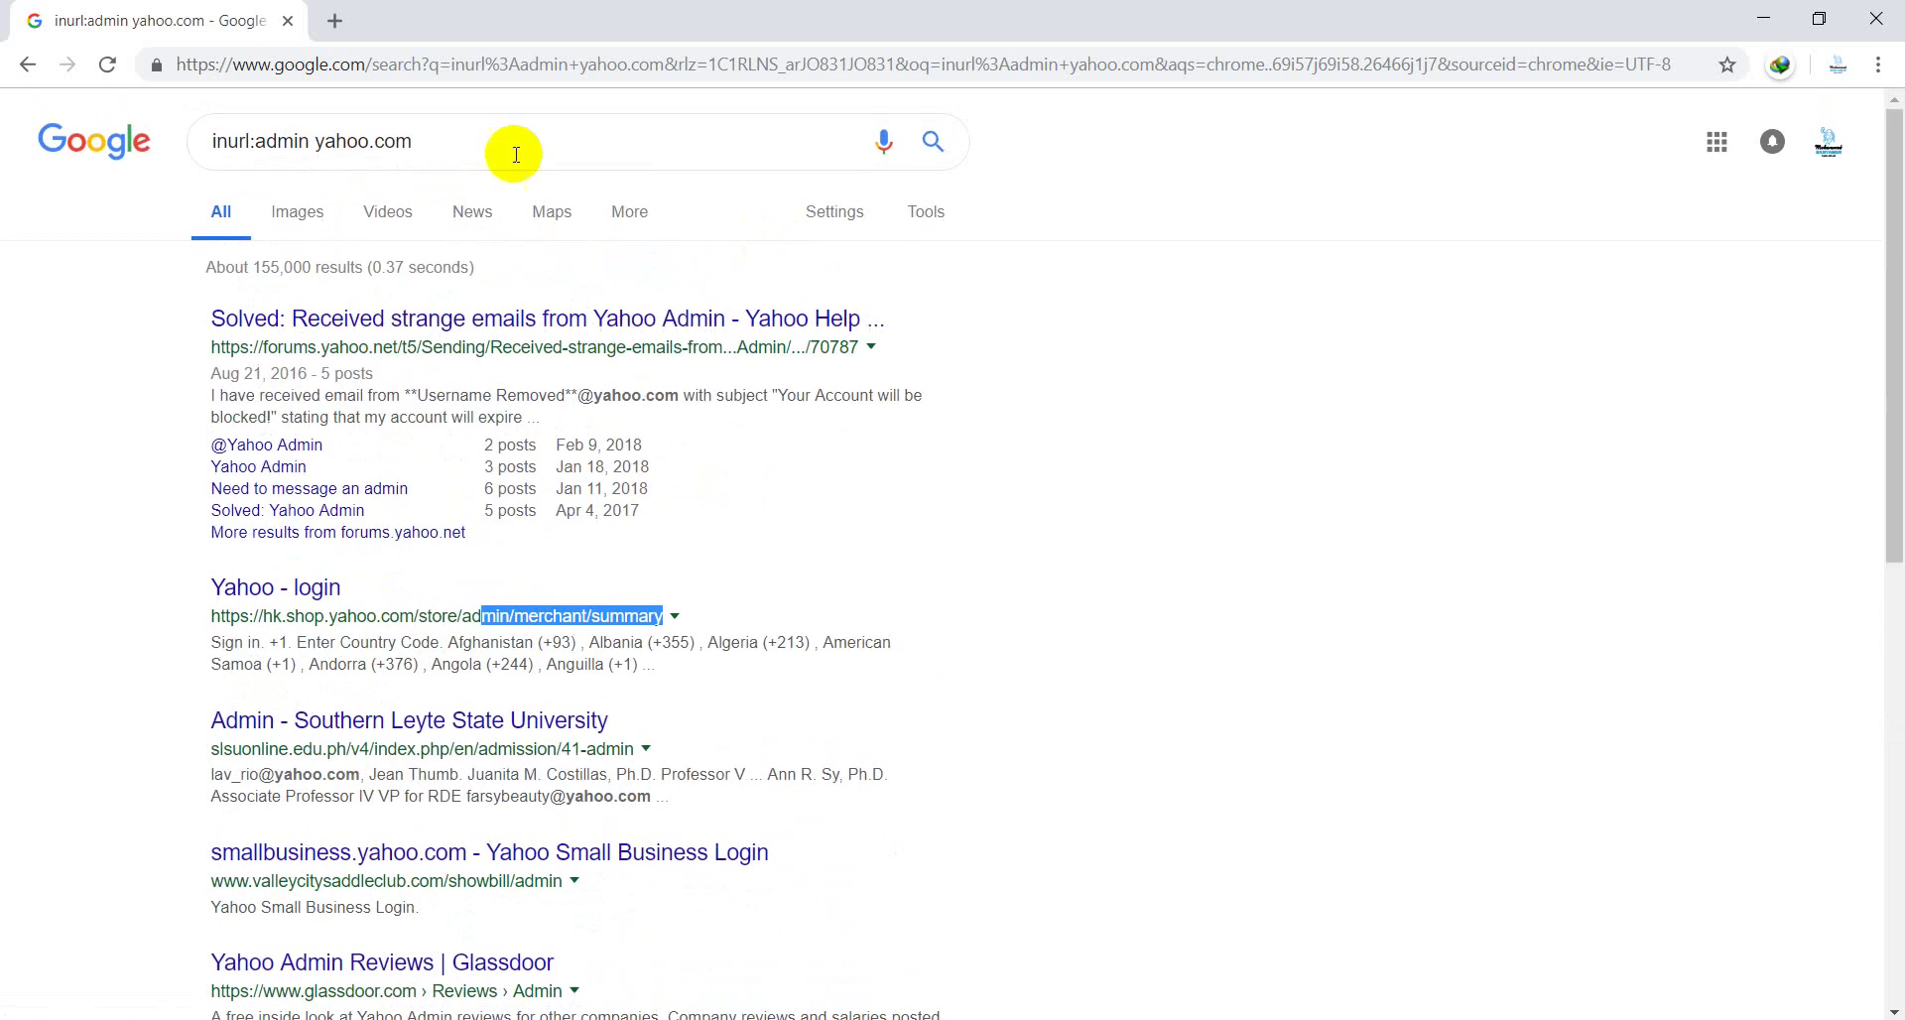
- Replace the inurl:admin part of the query with "cache" and search for "cache yahoo.com"
{"action": "left_click_drag", "start_coordinate": [313, 141], "coordinate": [158, 156]}
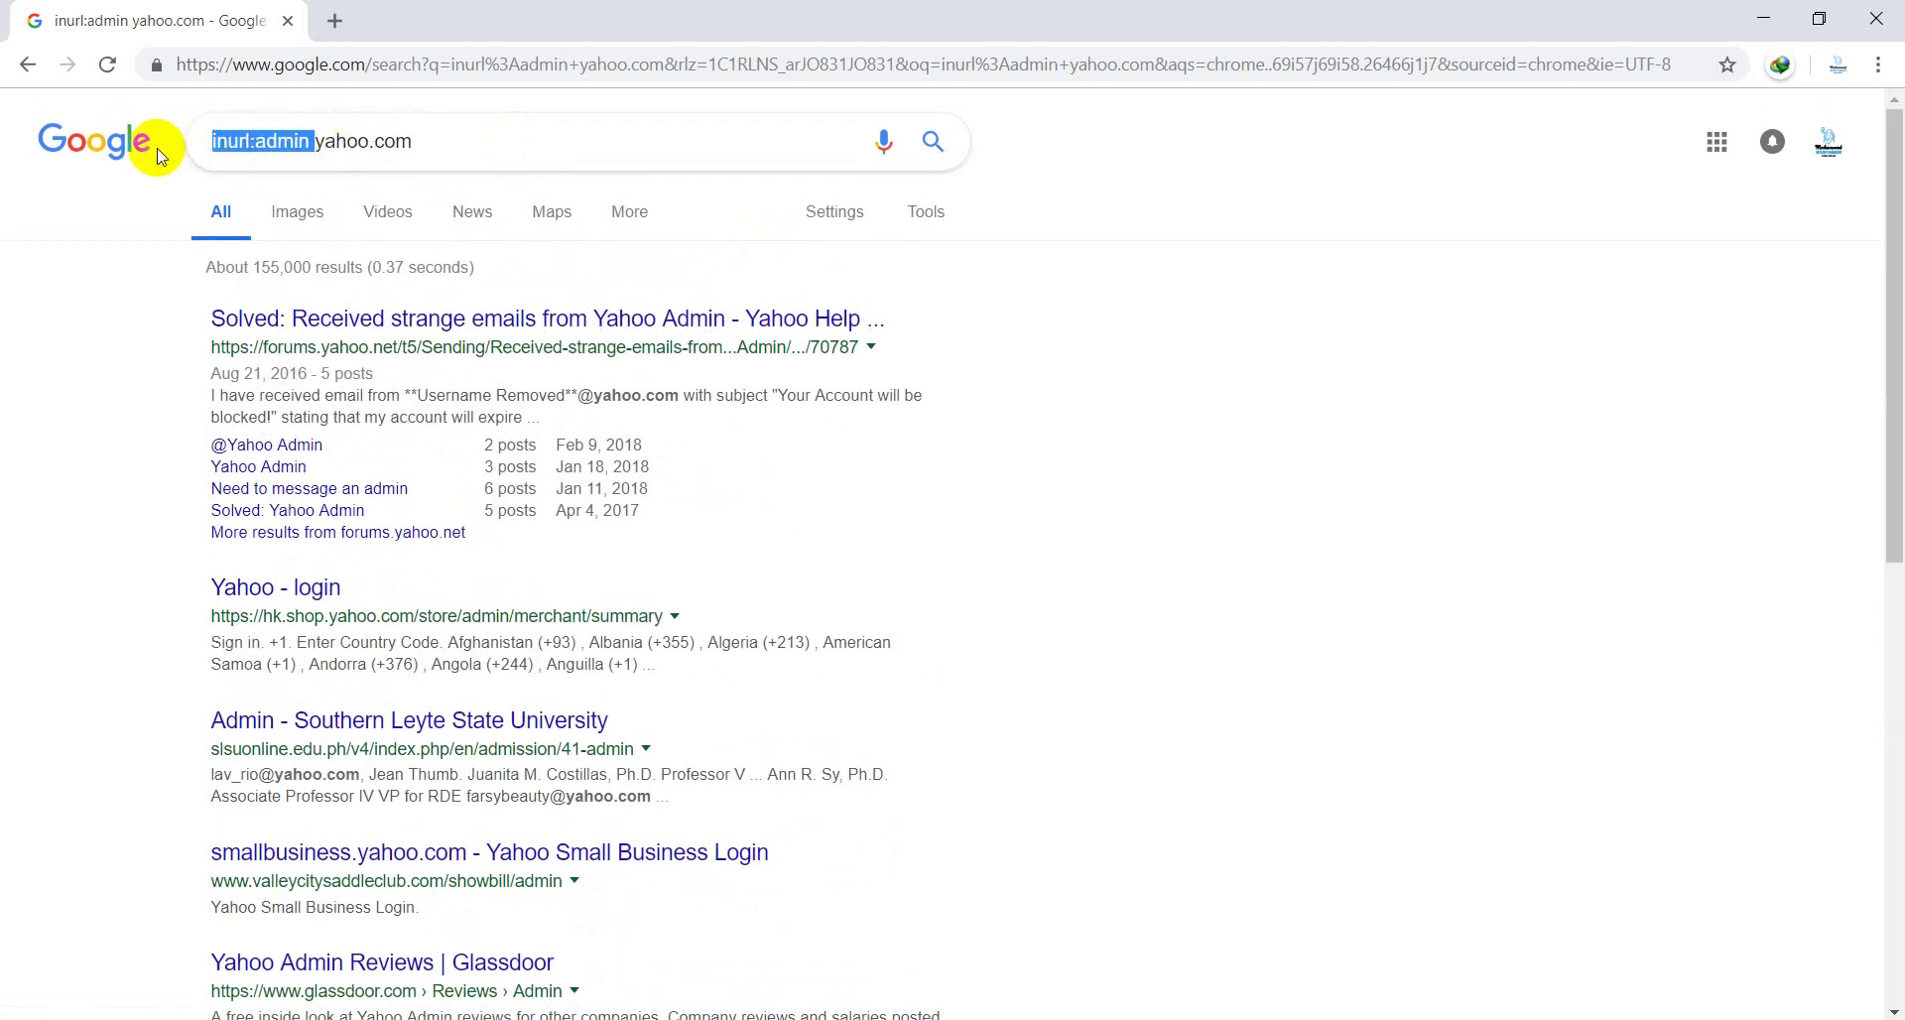
{"action": "type", "text": "ca"}
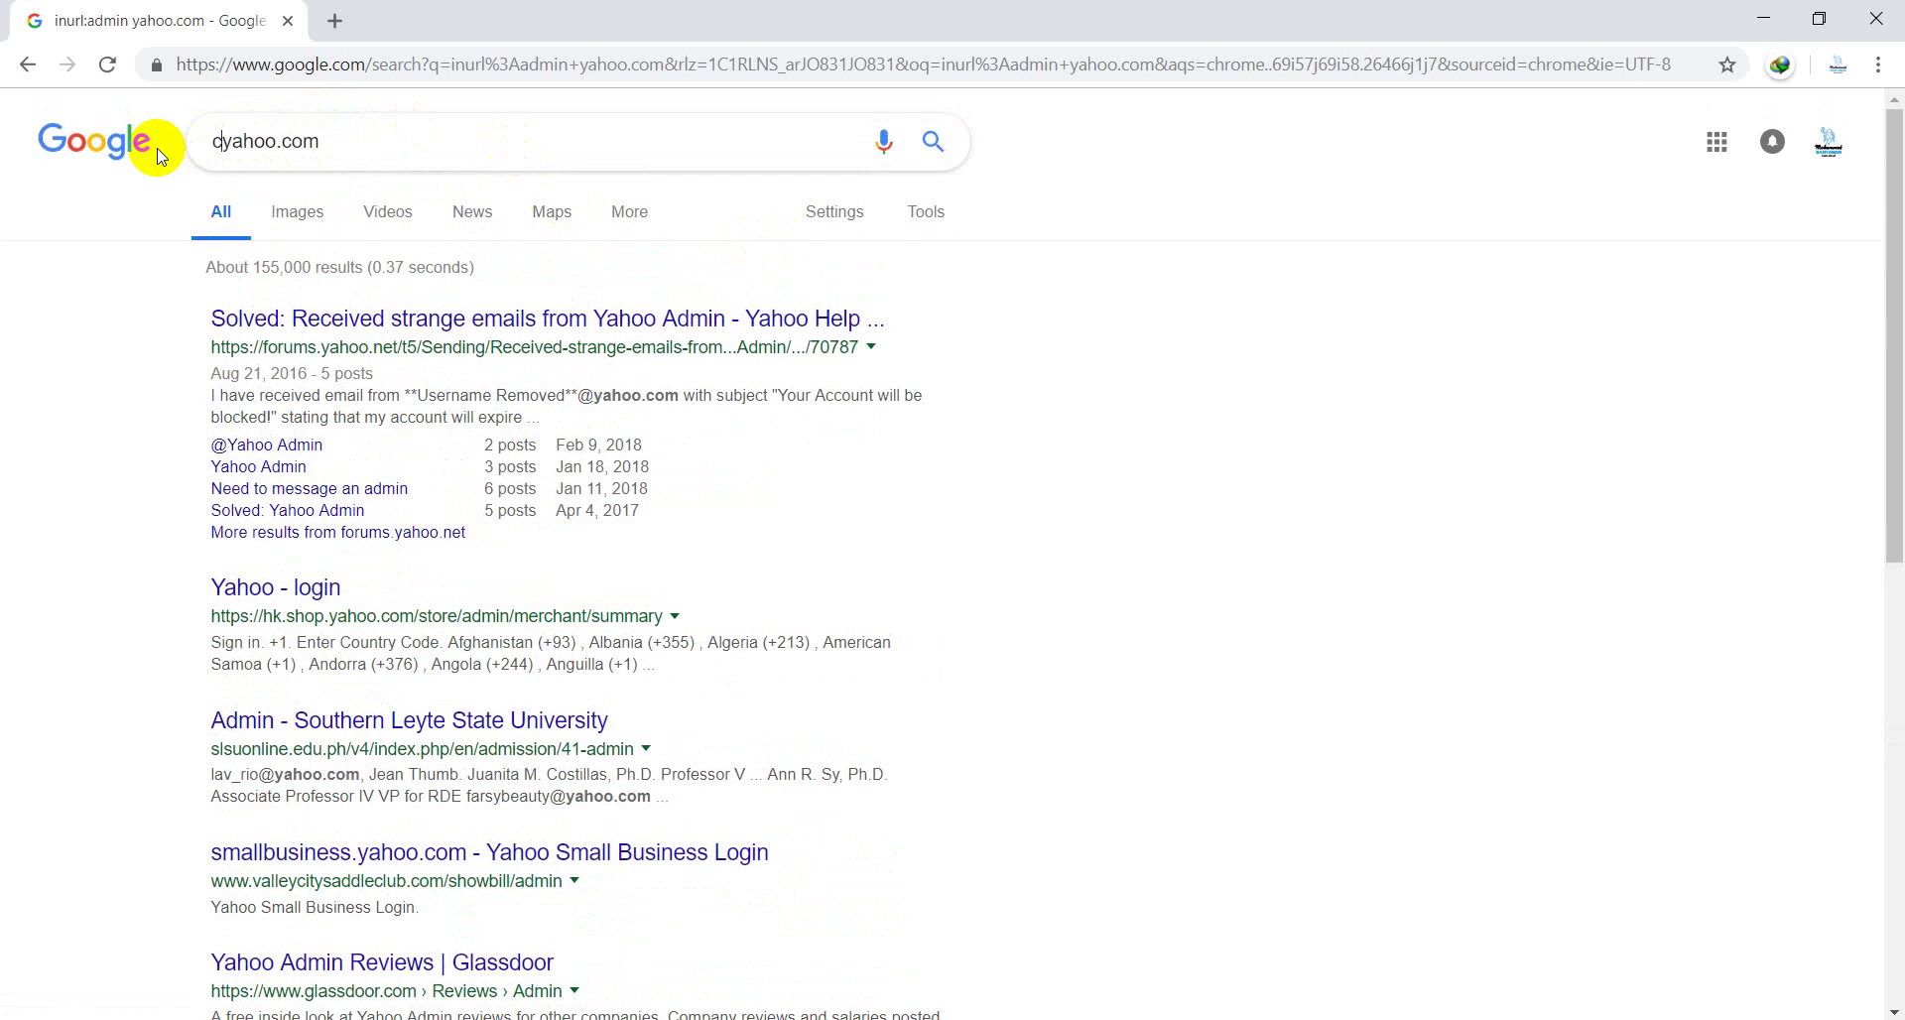
{"action": "type", "text": "che"}
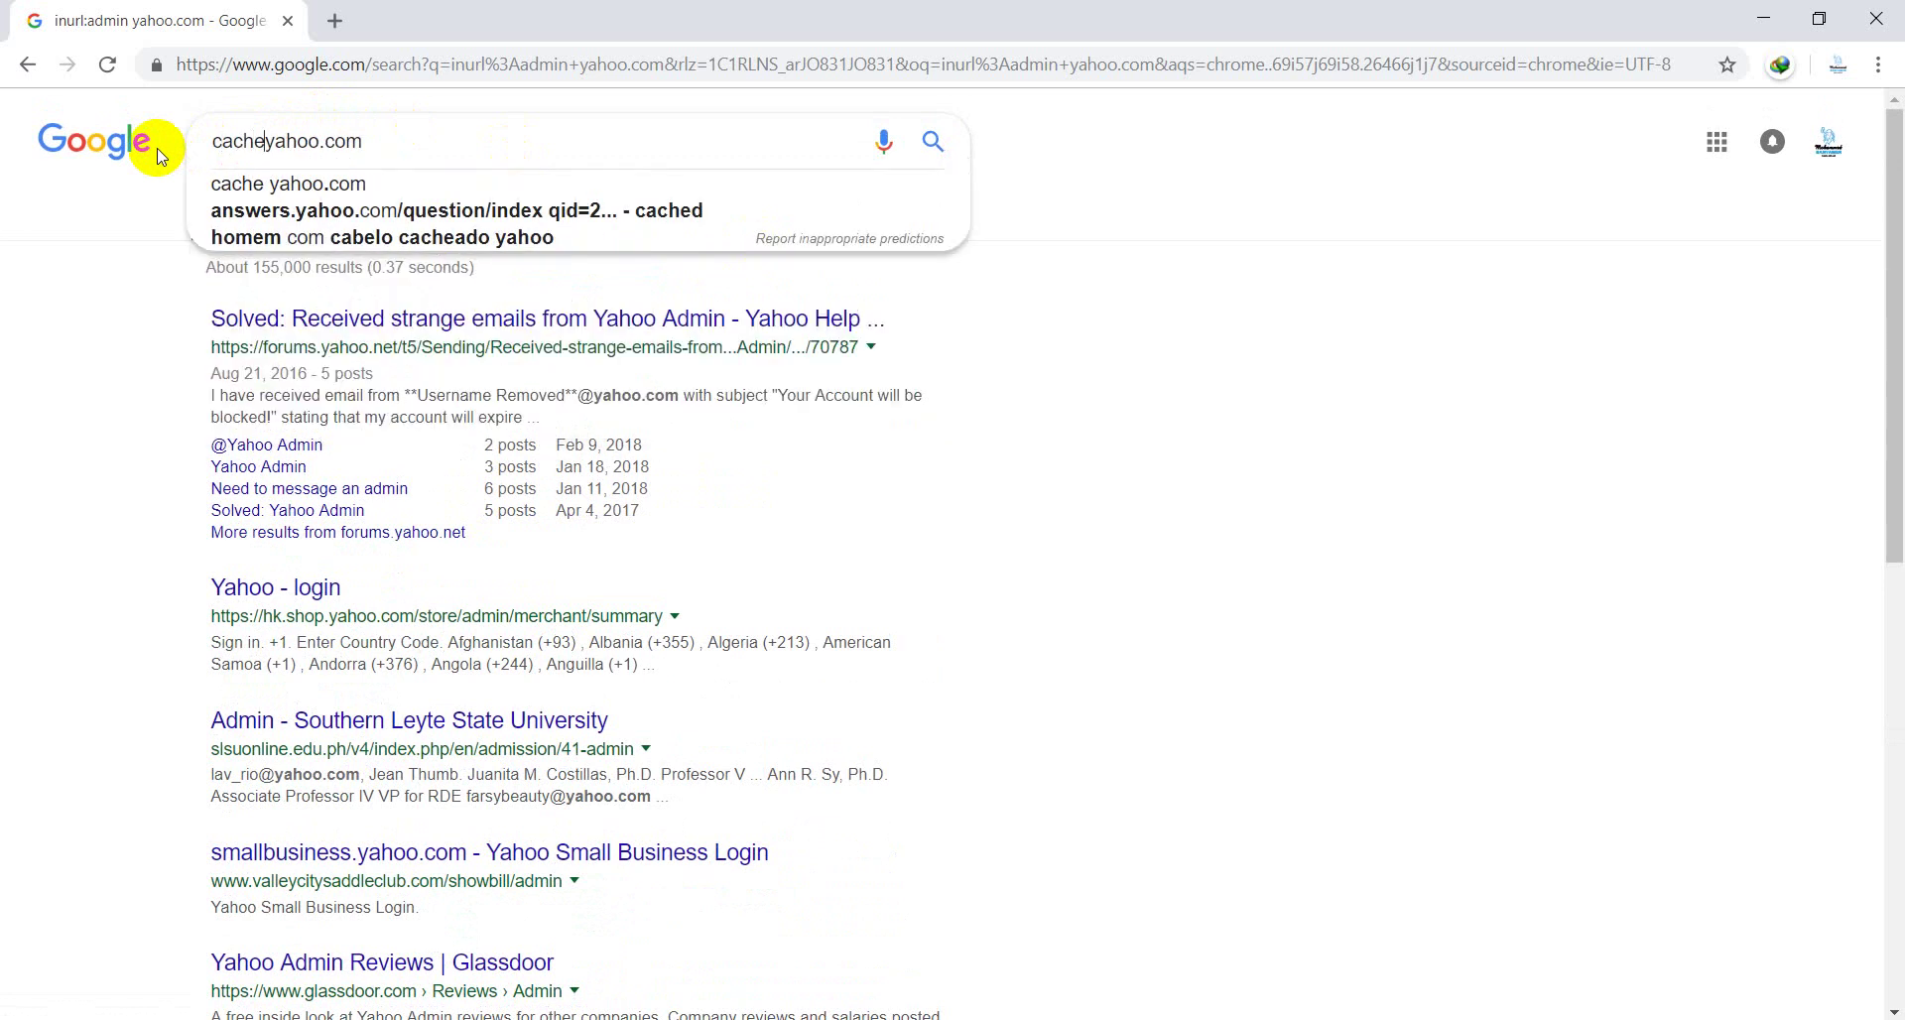
{"action": "key", "text": "Return"}
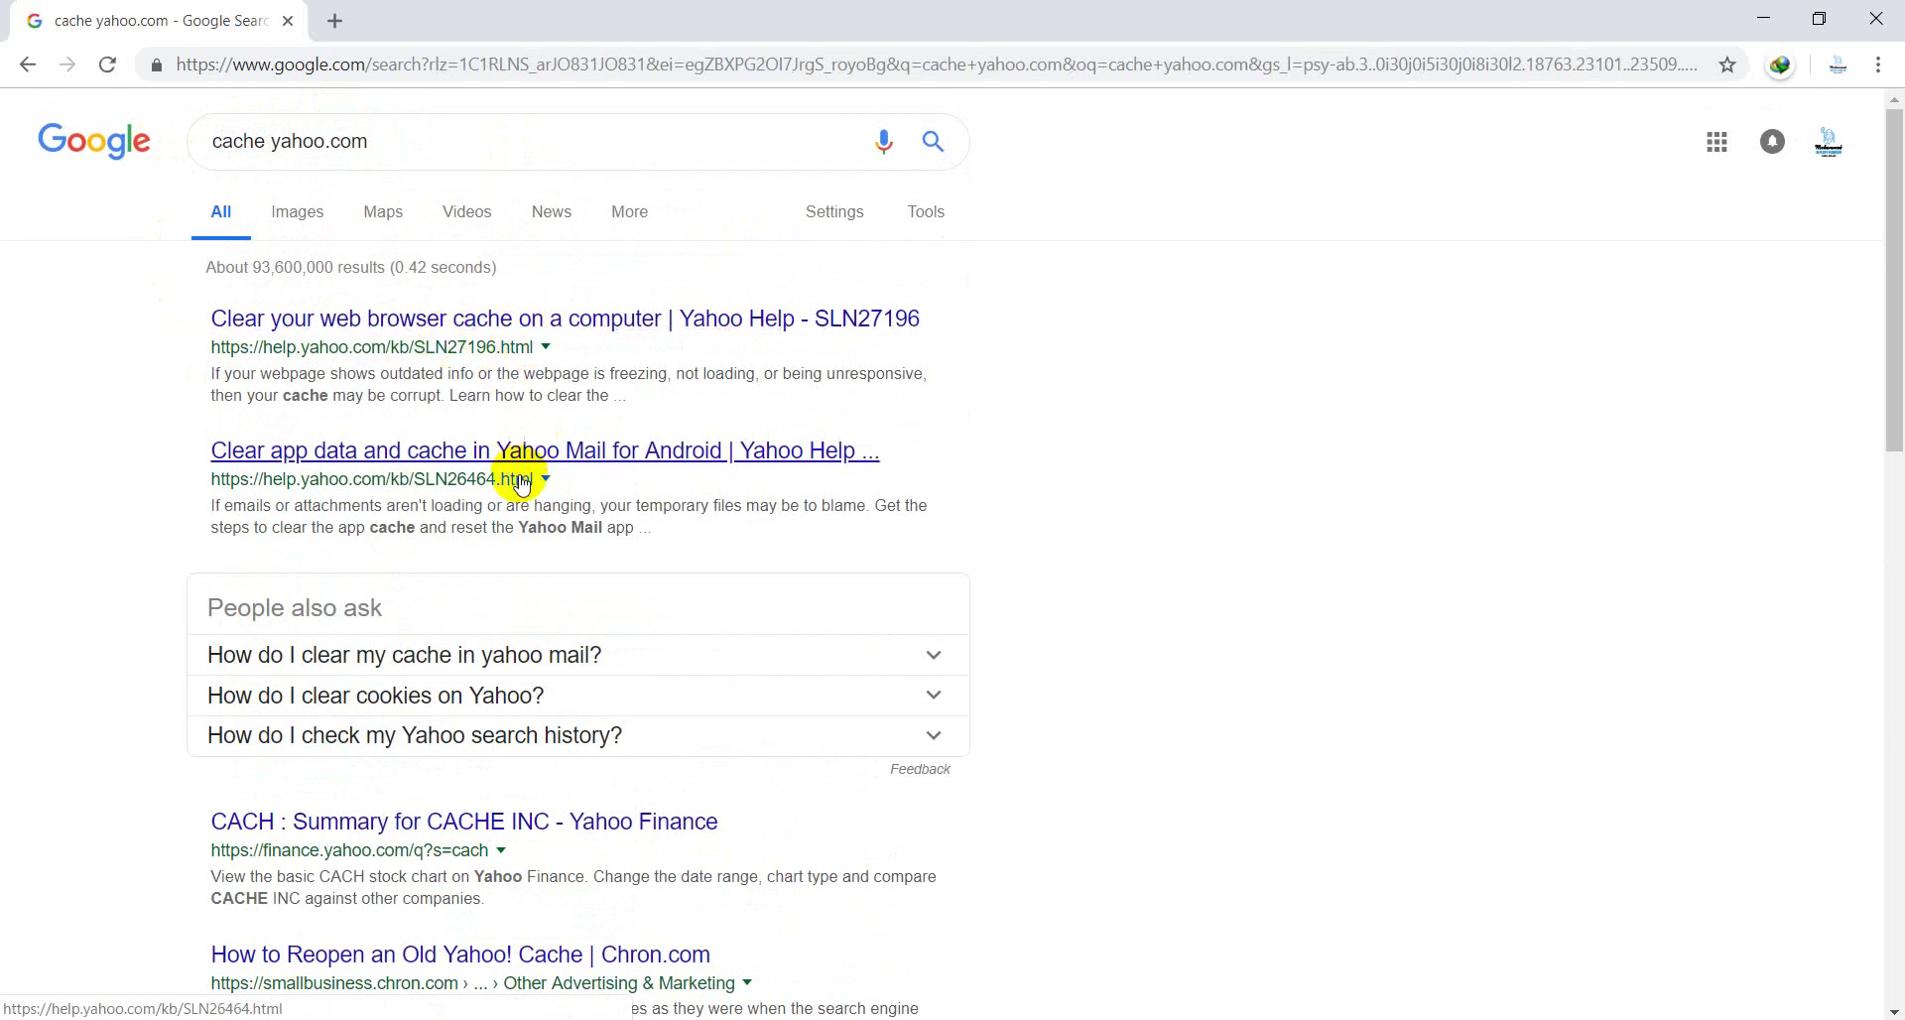
- Look through the results of the cache search and minimize the browser window
{"action": "scroll", "coordinate": [523, 483], "scroll_direction": "down", "scroll_amount": 4}
{"action": "scroll", "coordinate": [481, 480], "scroll_direction": "down", "scroll_amount": 1}
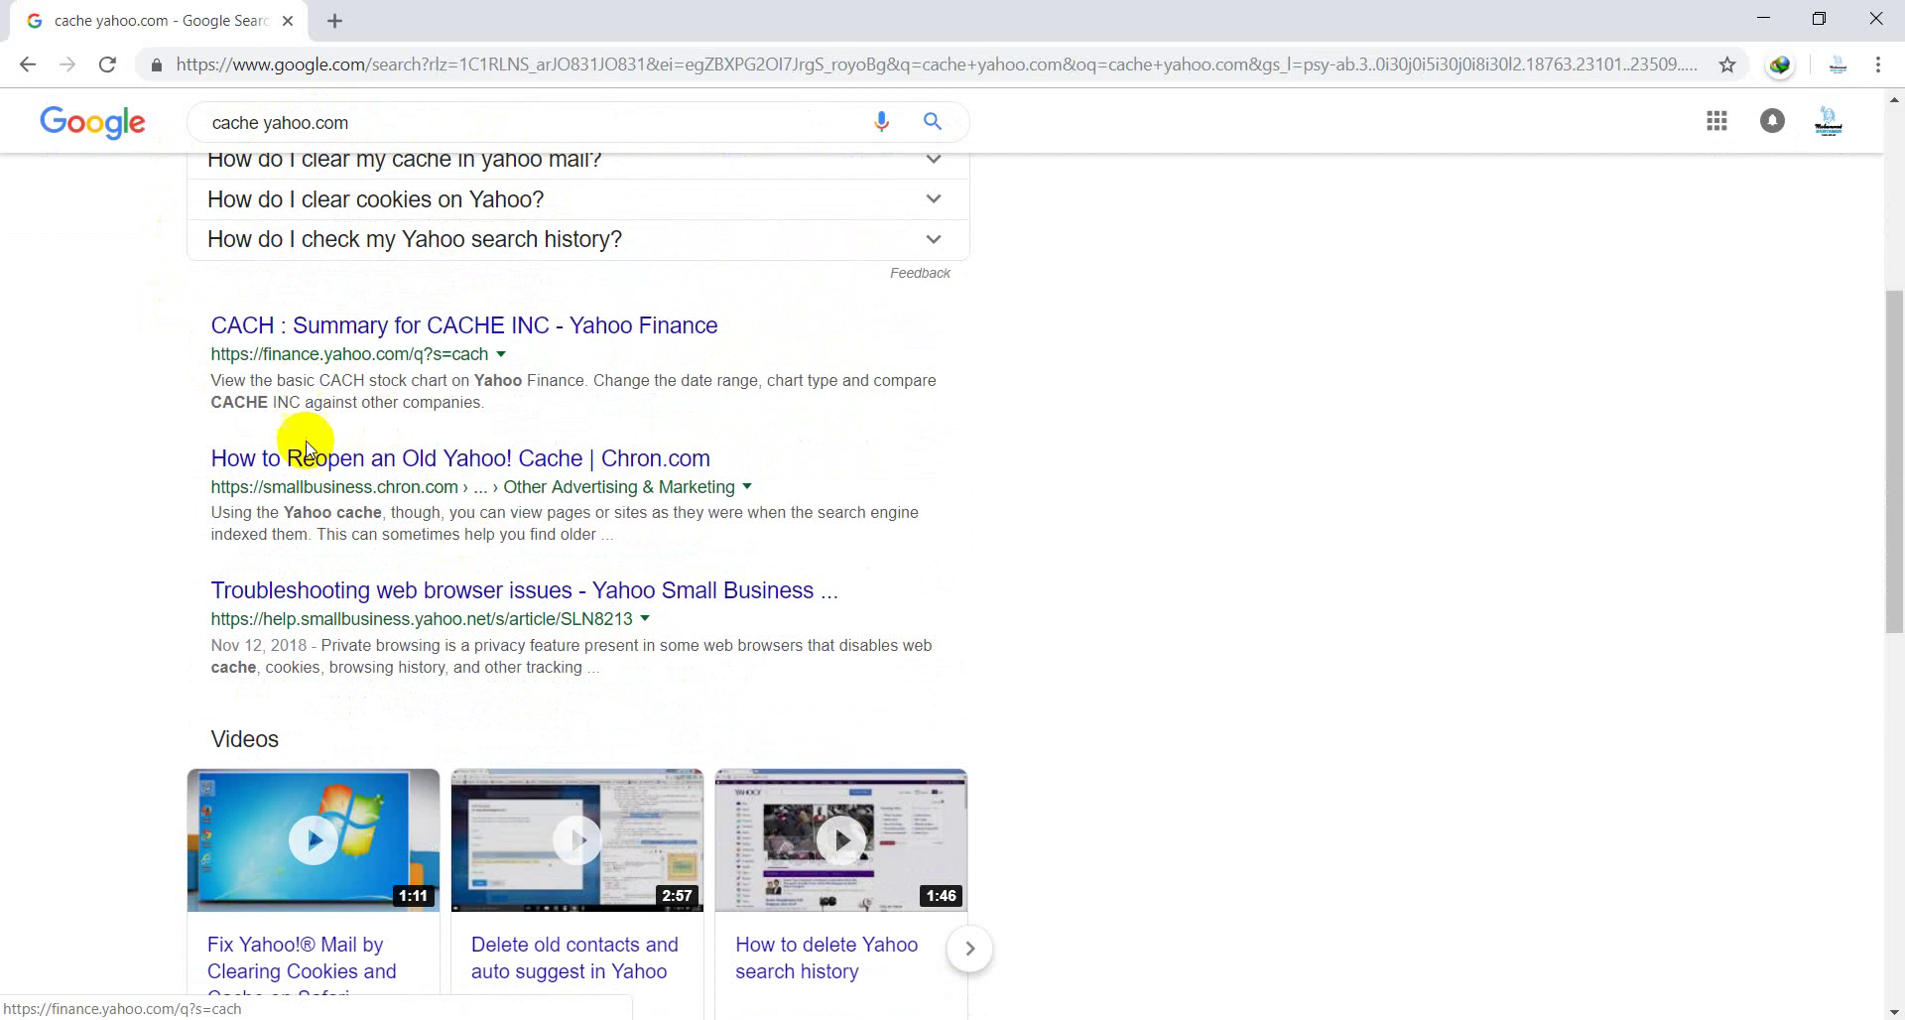
{"action": "scroll", "coordinate": [355, 523], "scroll_direction": "up", "scroll_amount": 5}
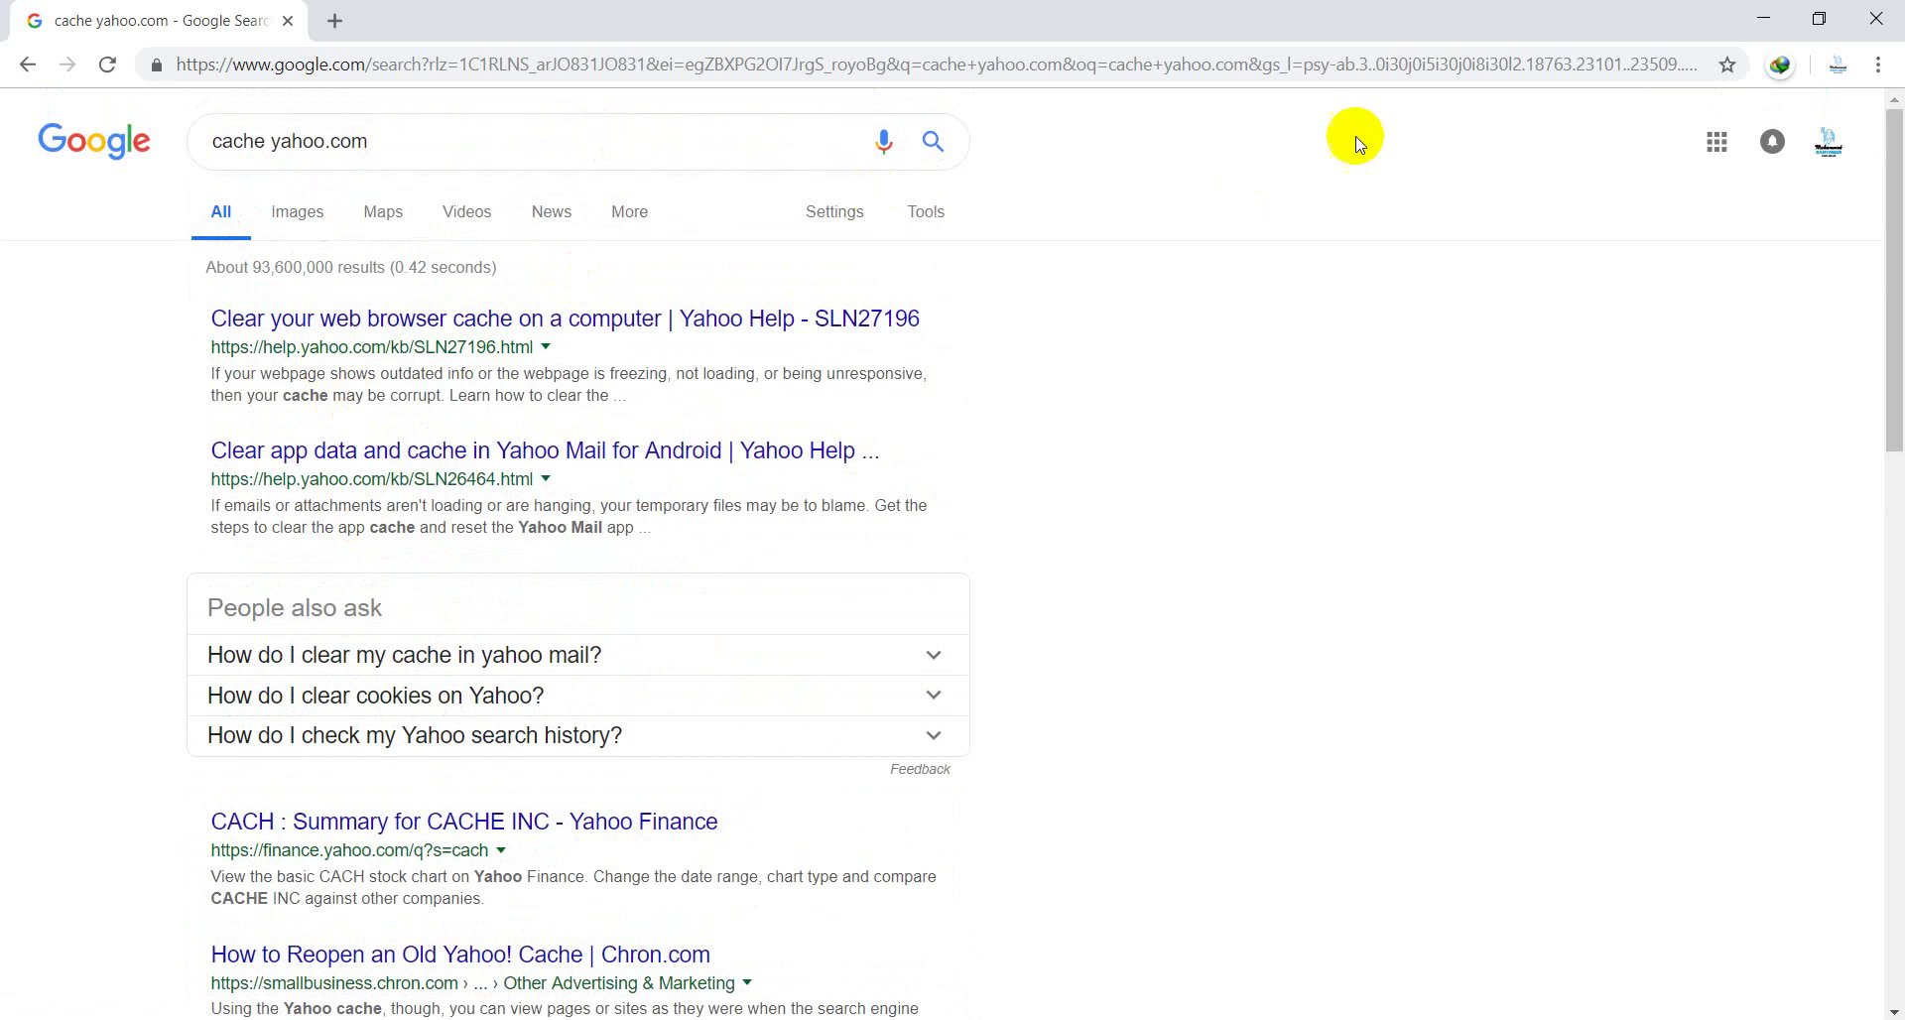
{"action": "left_click", "coordinate": [1762, 17]}
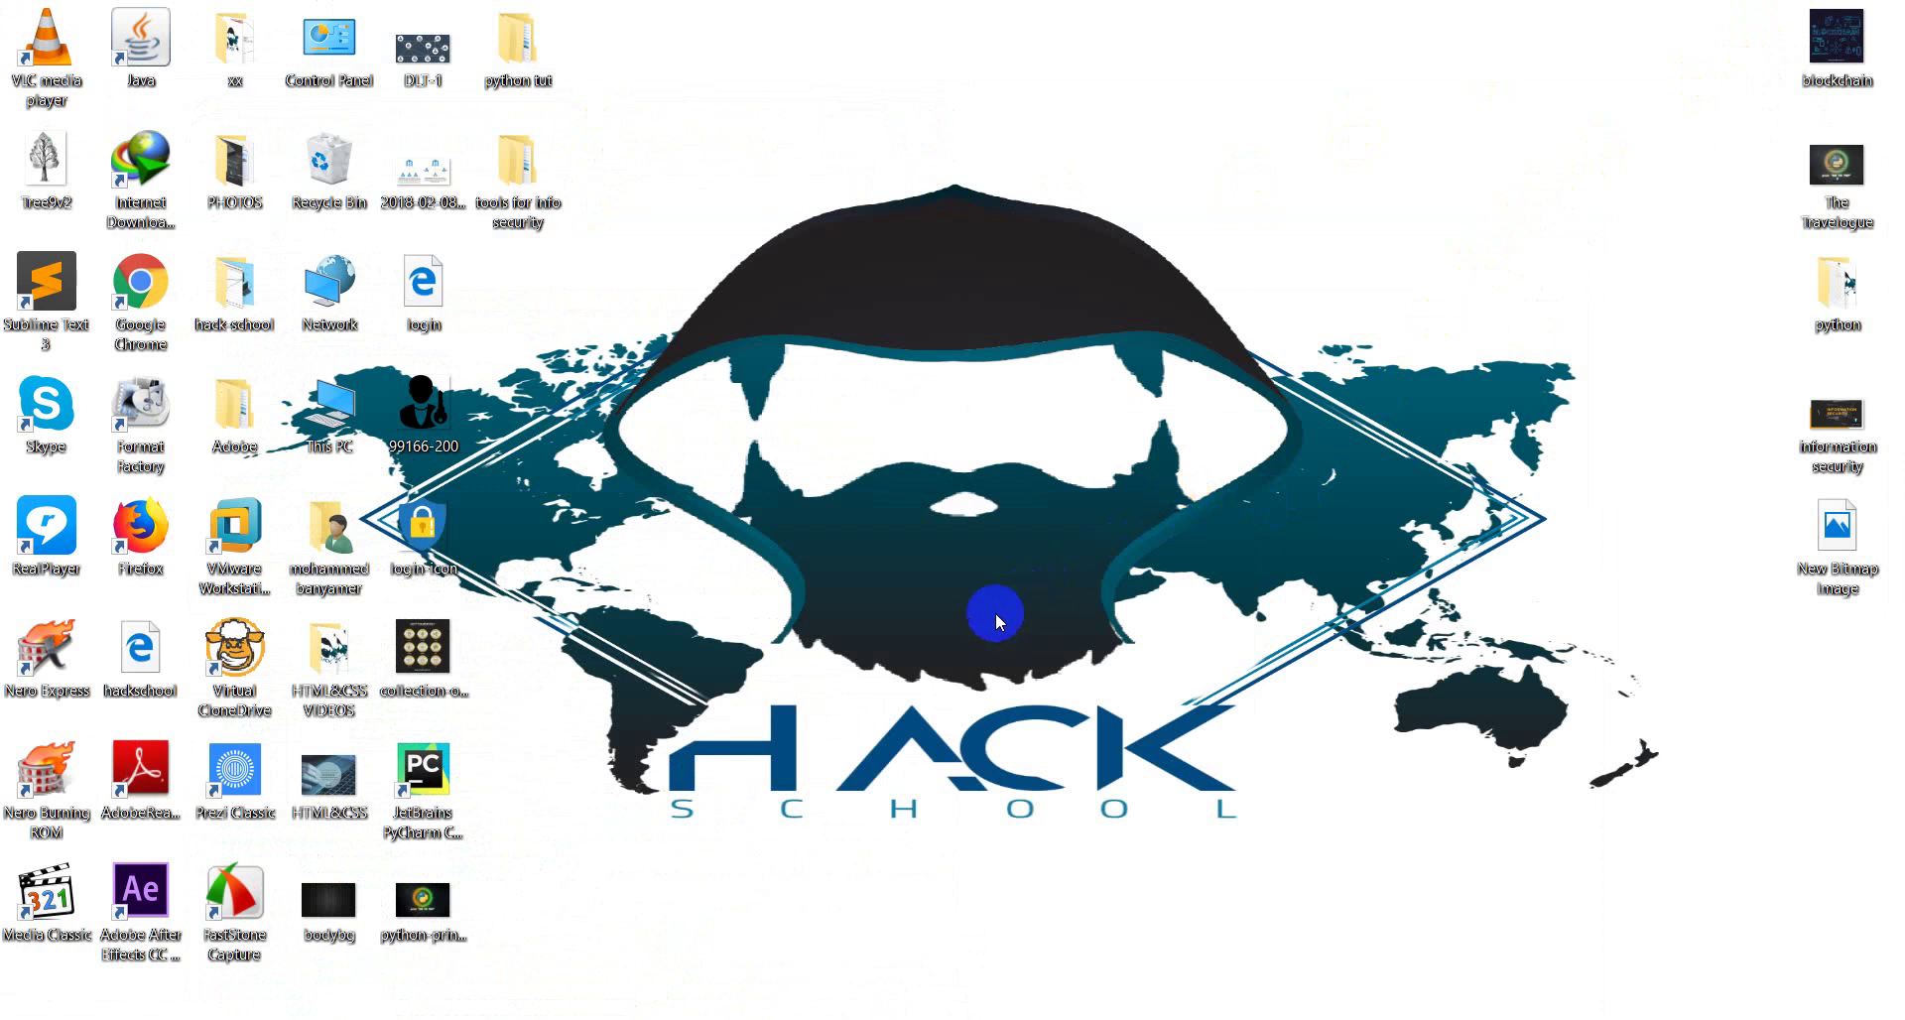
- Launch the GoolgeHack application from the nested ghacker folder inside the desktop folder "tools for info security"
{"action": "double_click", "coordinate": [522, 170]}
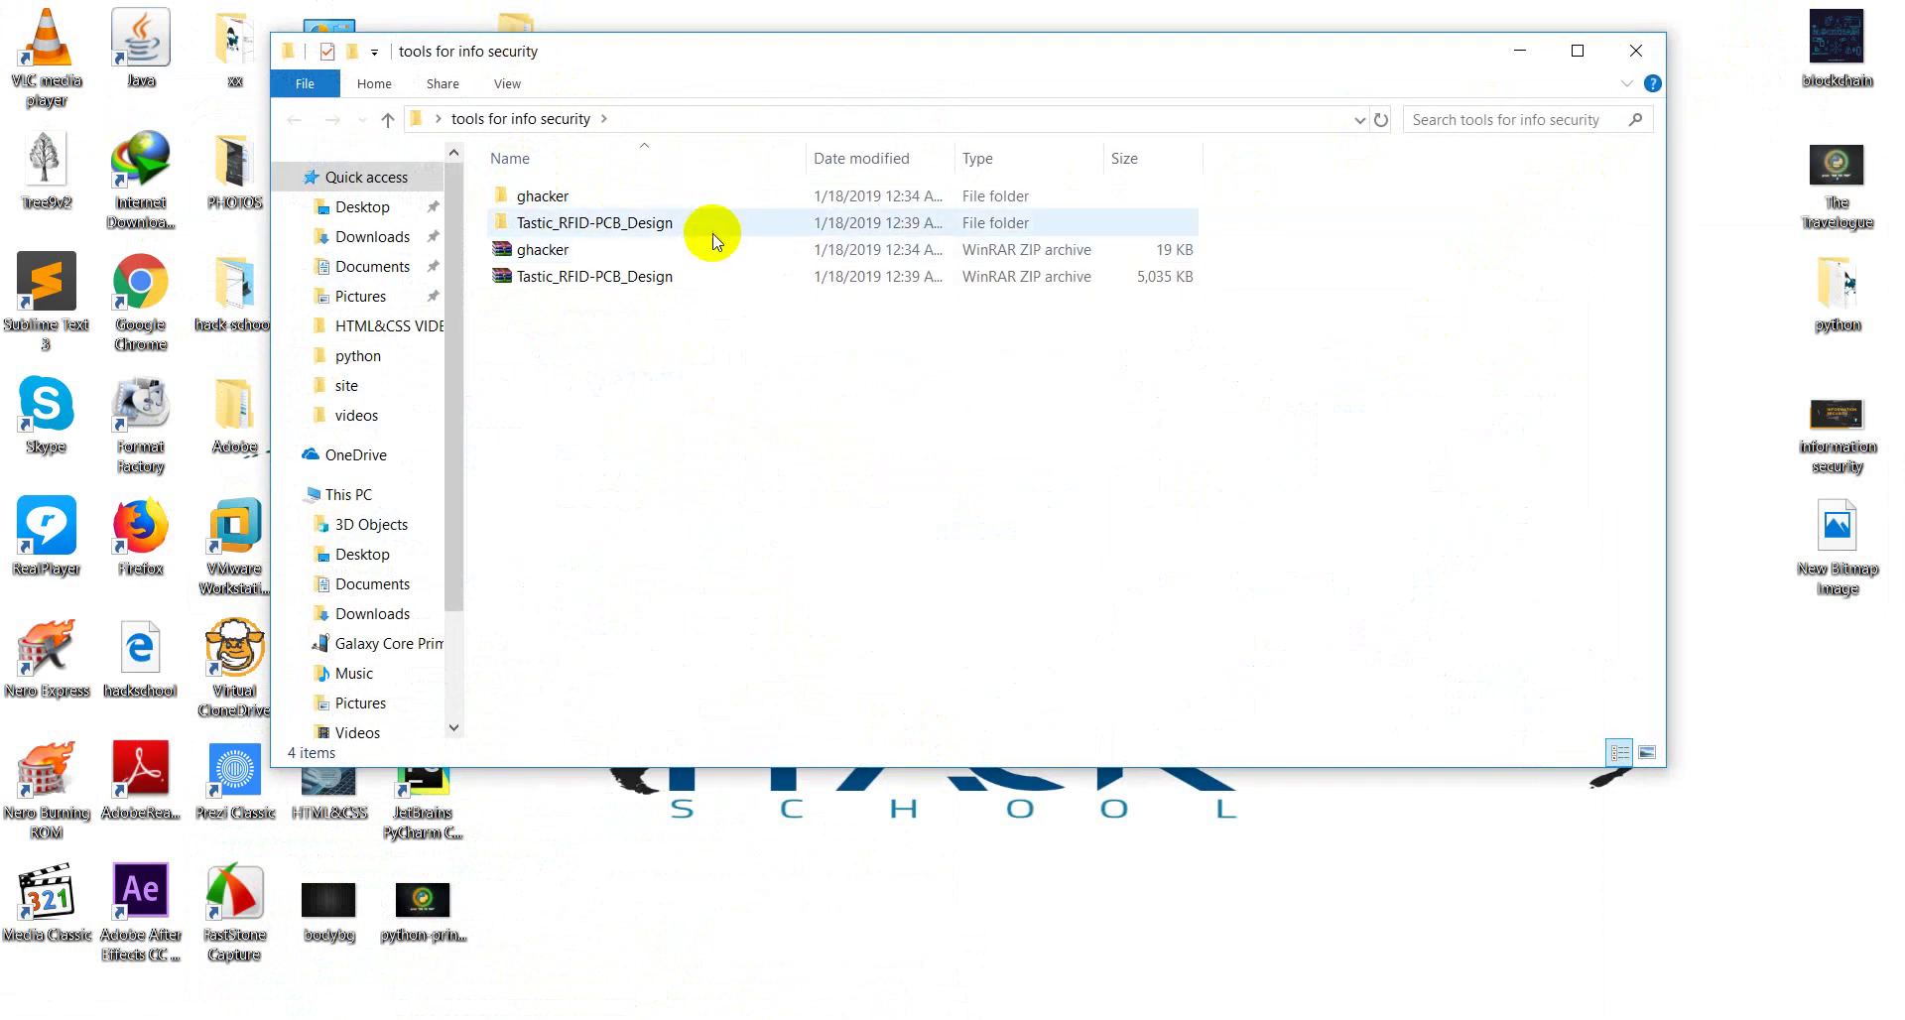
{"action": "double_click", "coordinate": [724, 202]}
{"action": "double_click", "coordinate": [724, 199]}
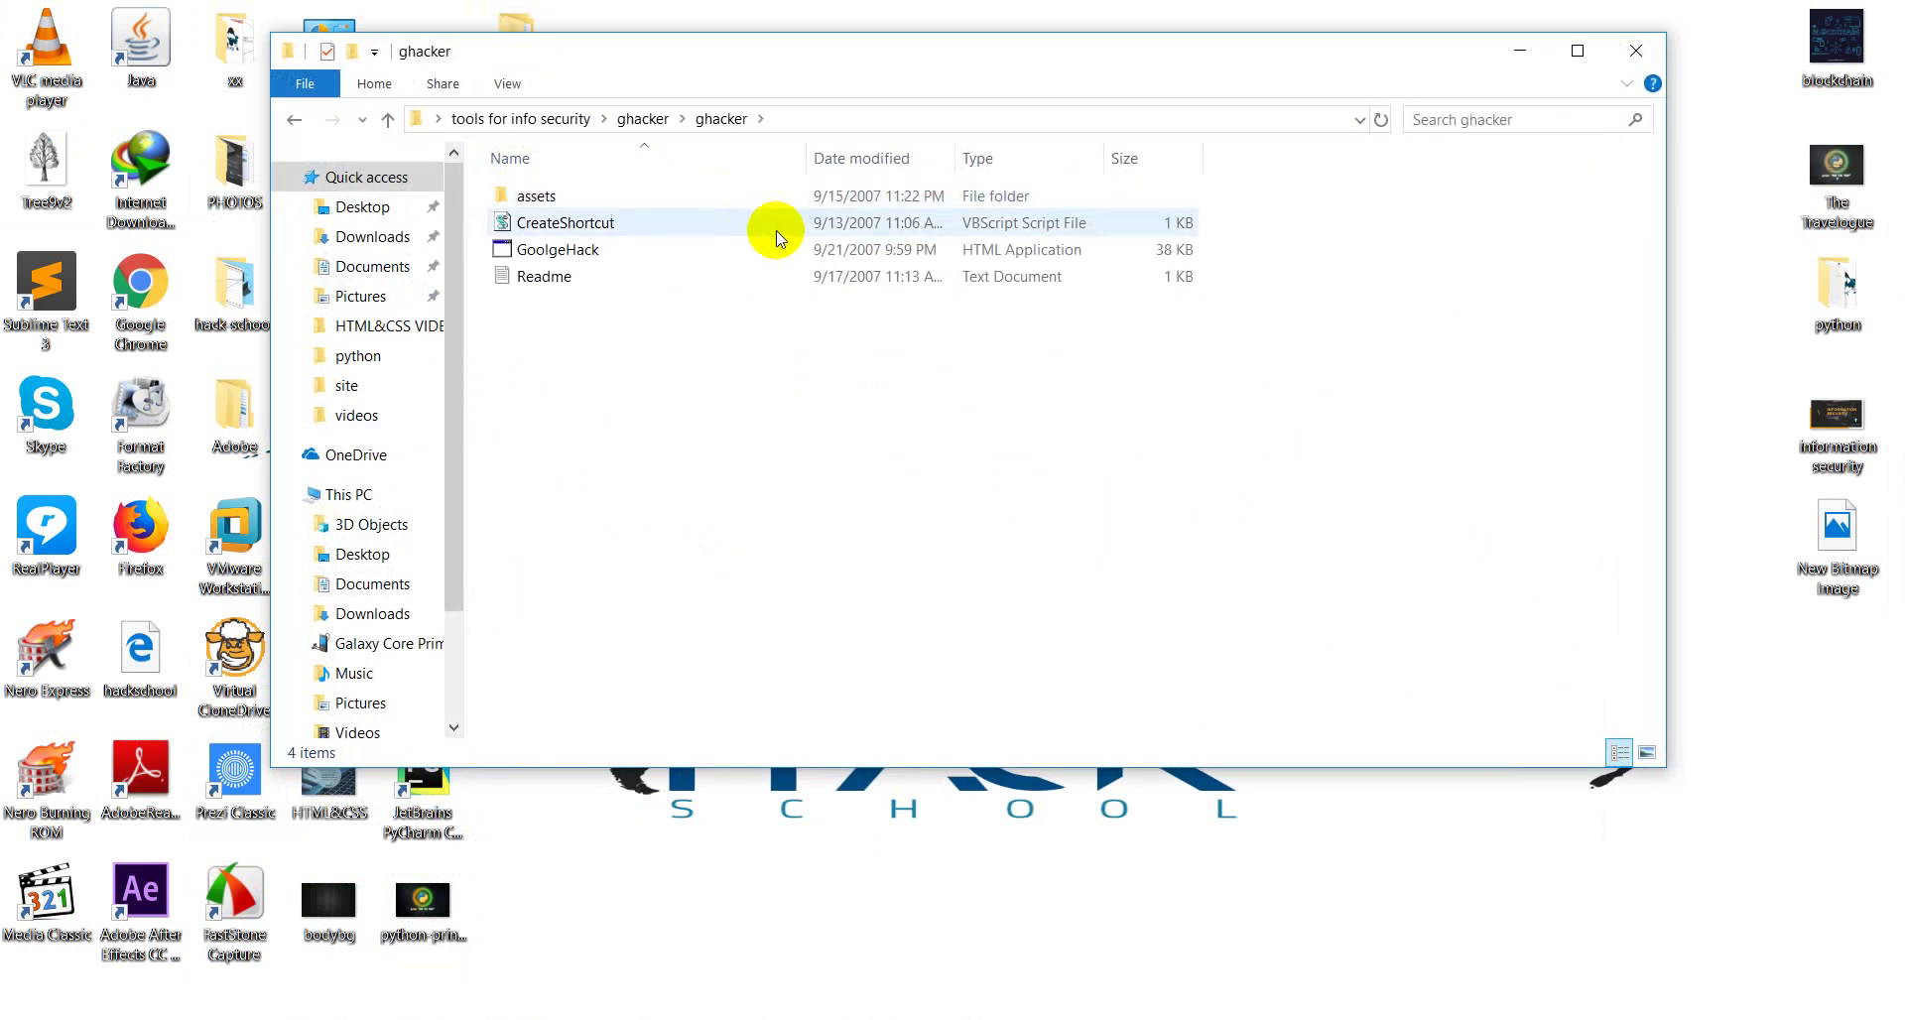
{"action": "double_click", "coordinate": [776, 249]}
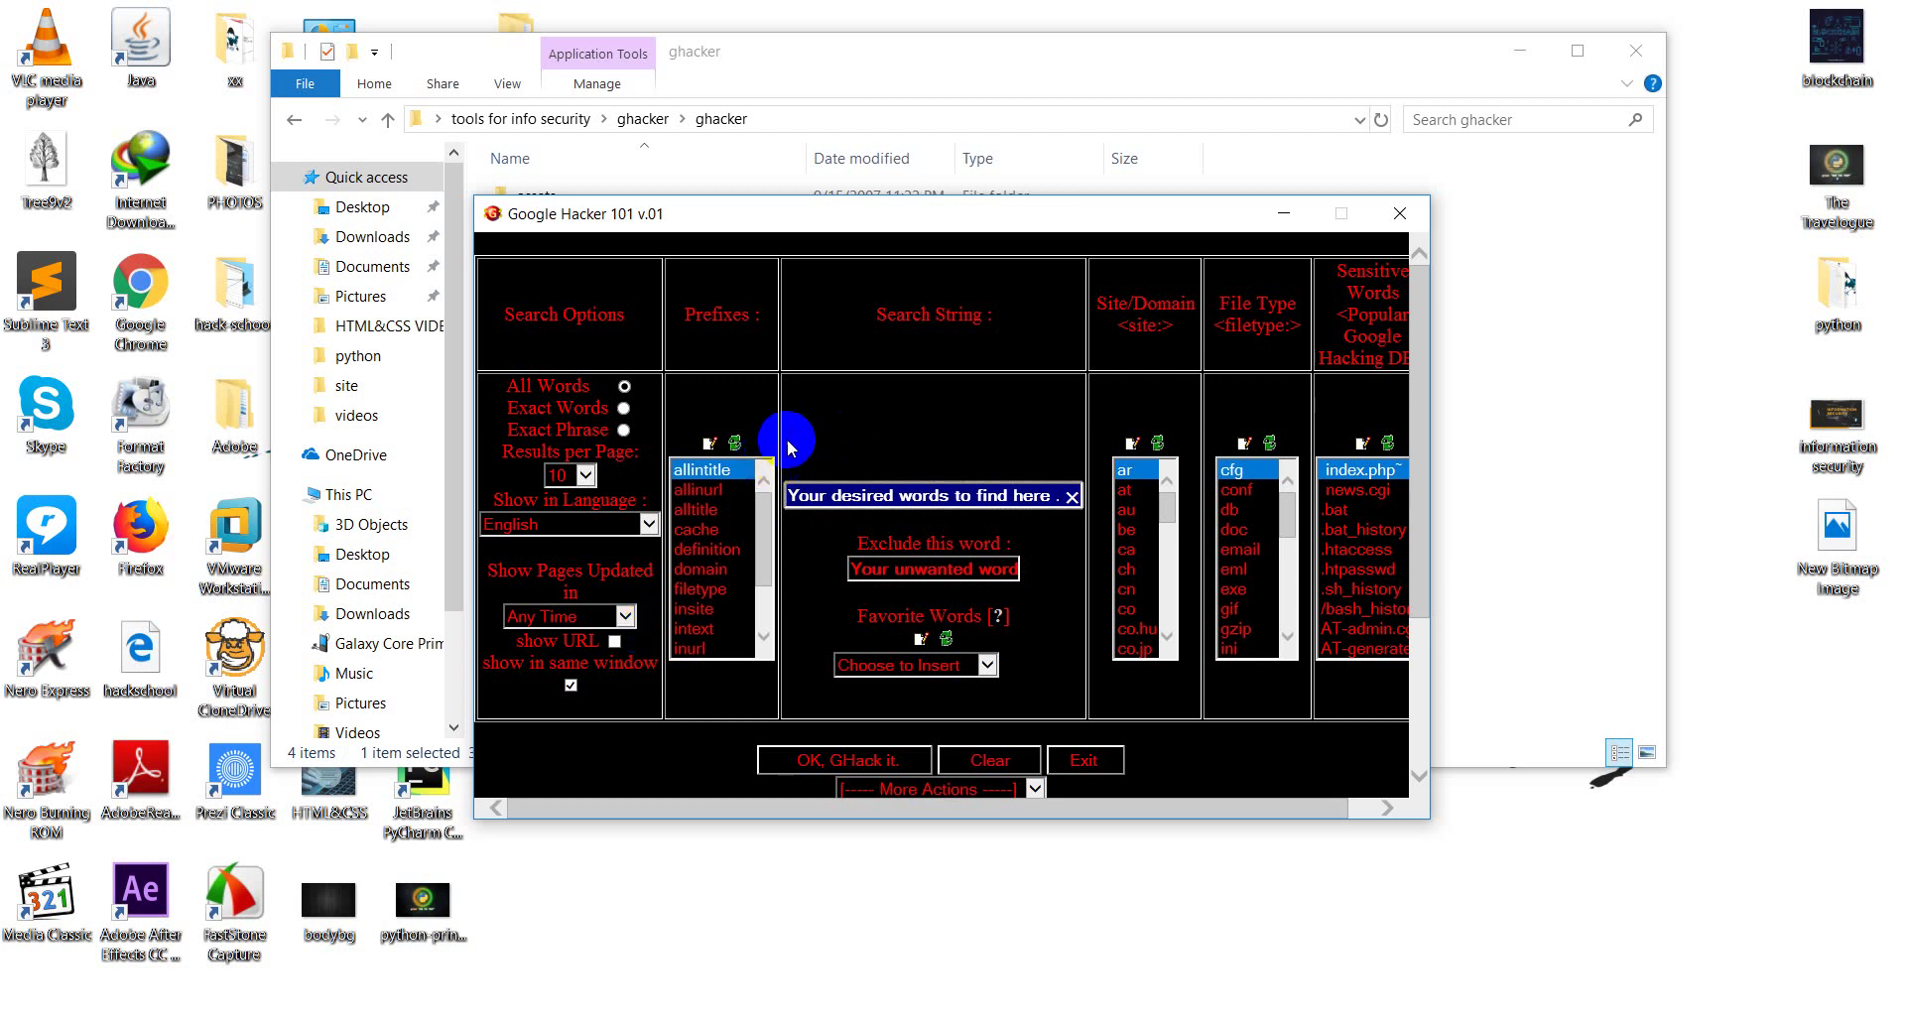
- Replace the whole search string in Google Hacker with "yahoo.com"
{"action": "double_click", "coordinate": [715, 512]}
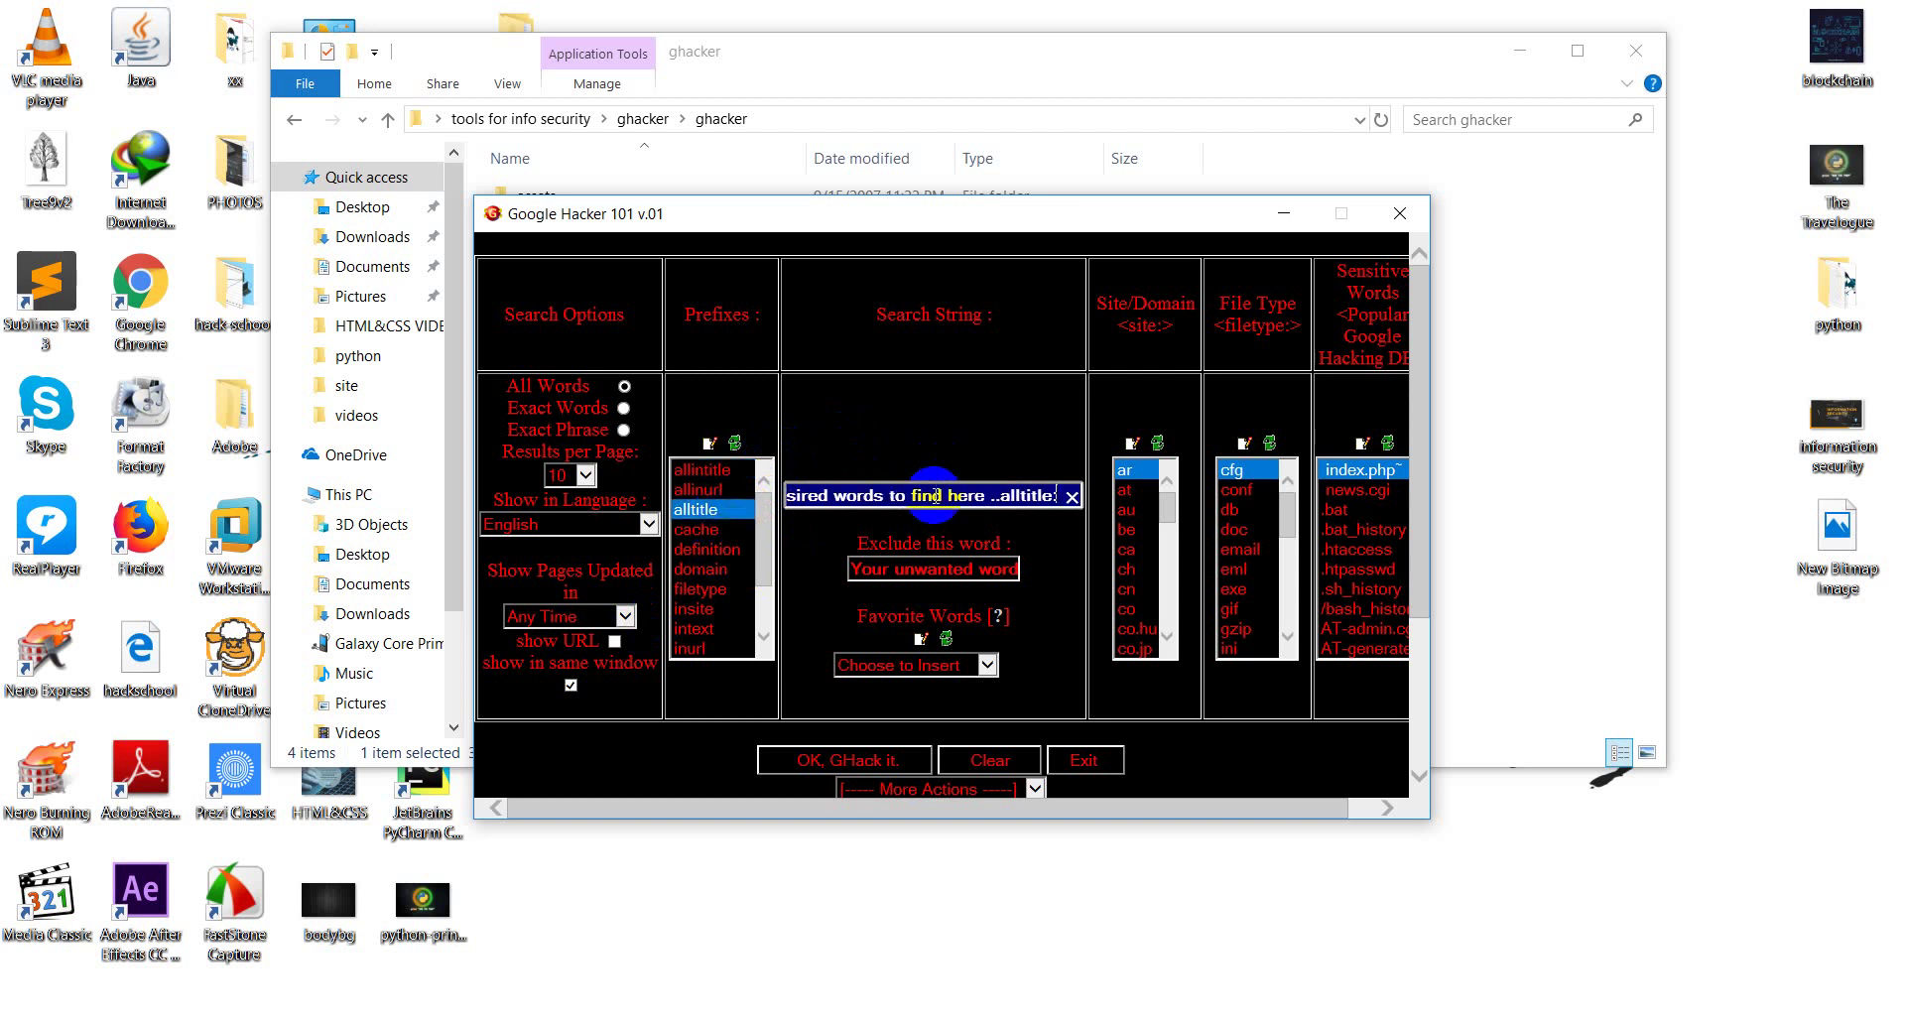
{"action": "double_click", "coordinate": [860, 495]}
{"action": "key", "text": "ctrl+a"}
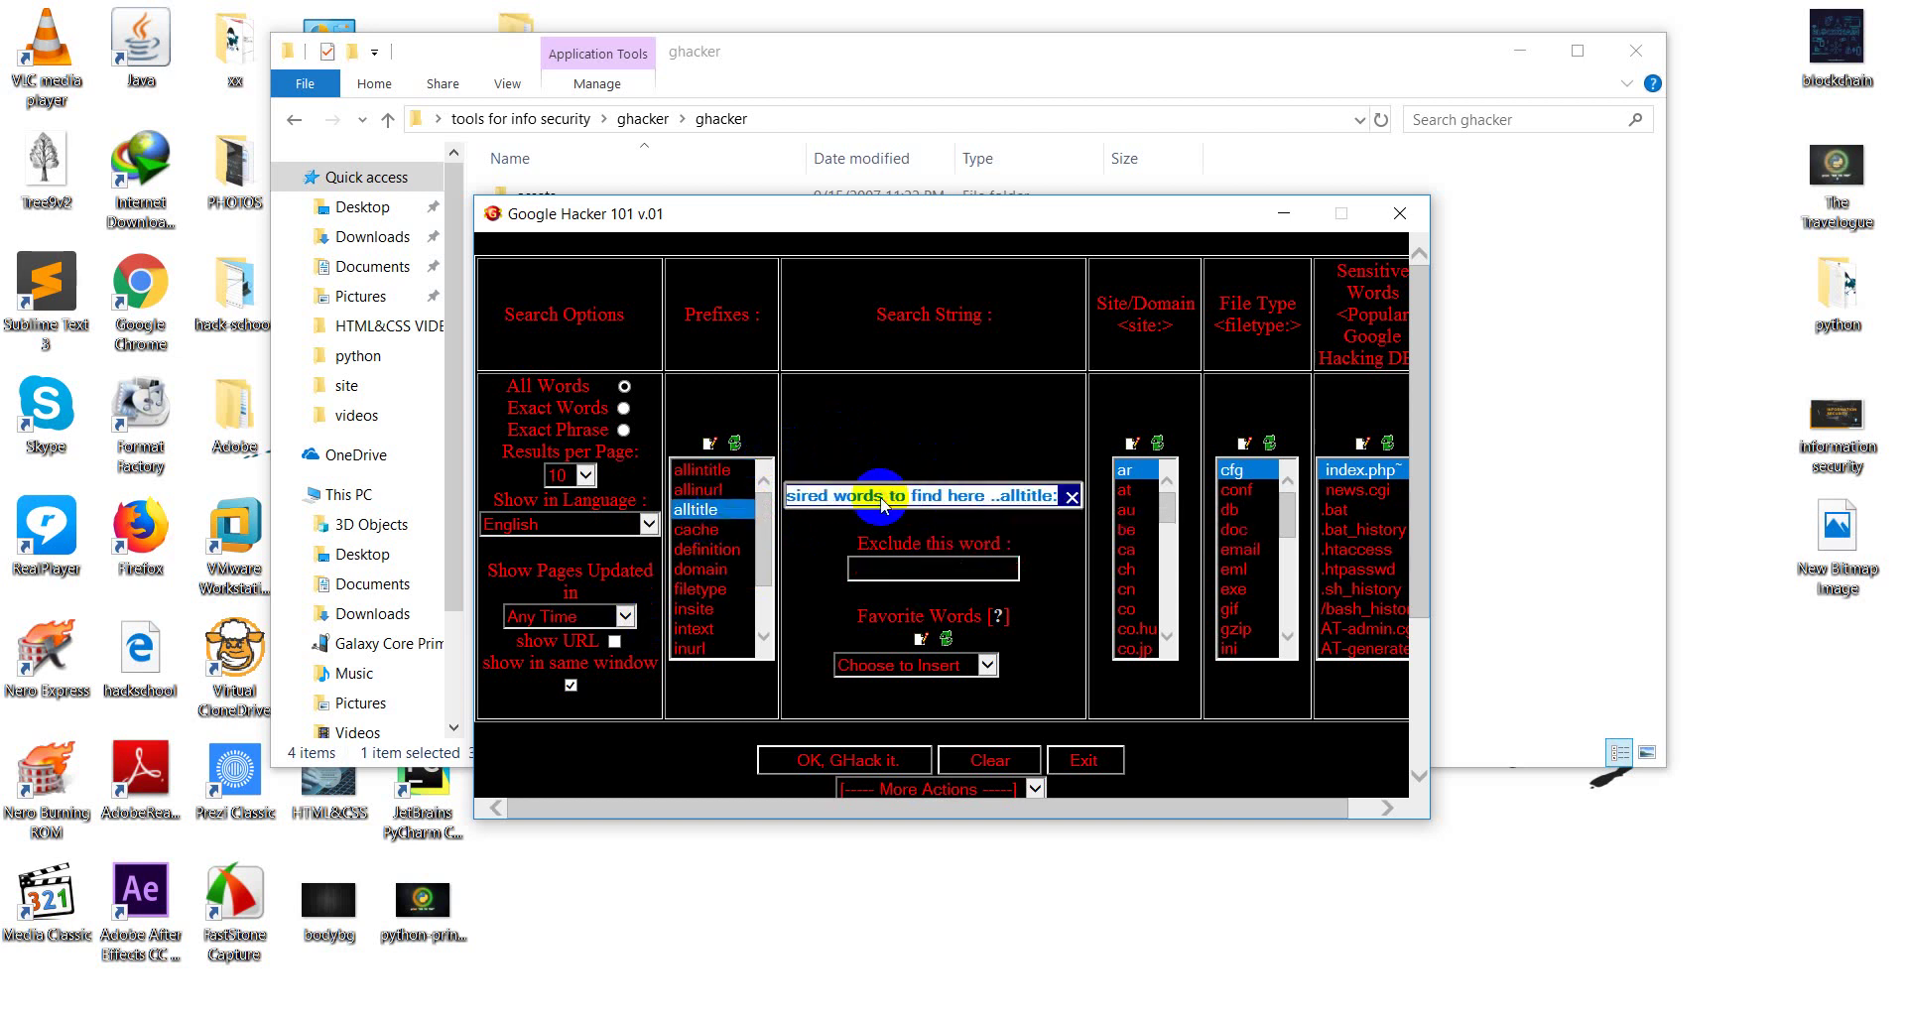
{"action": "type", "text": "yah"}
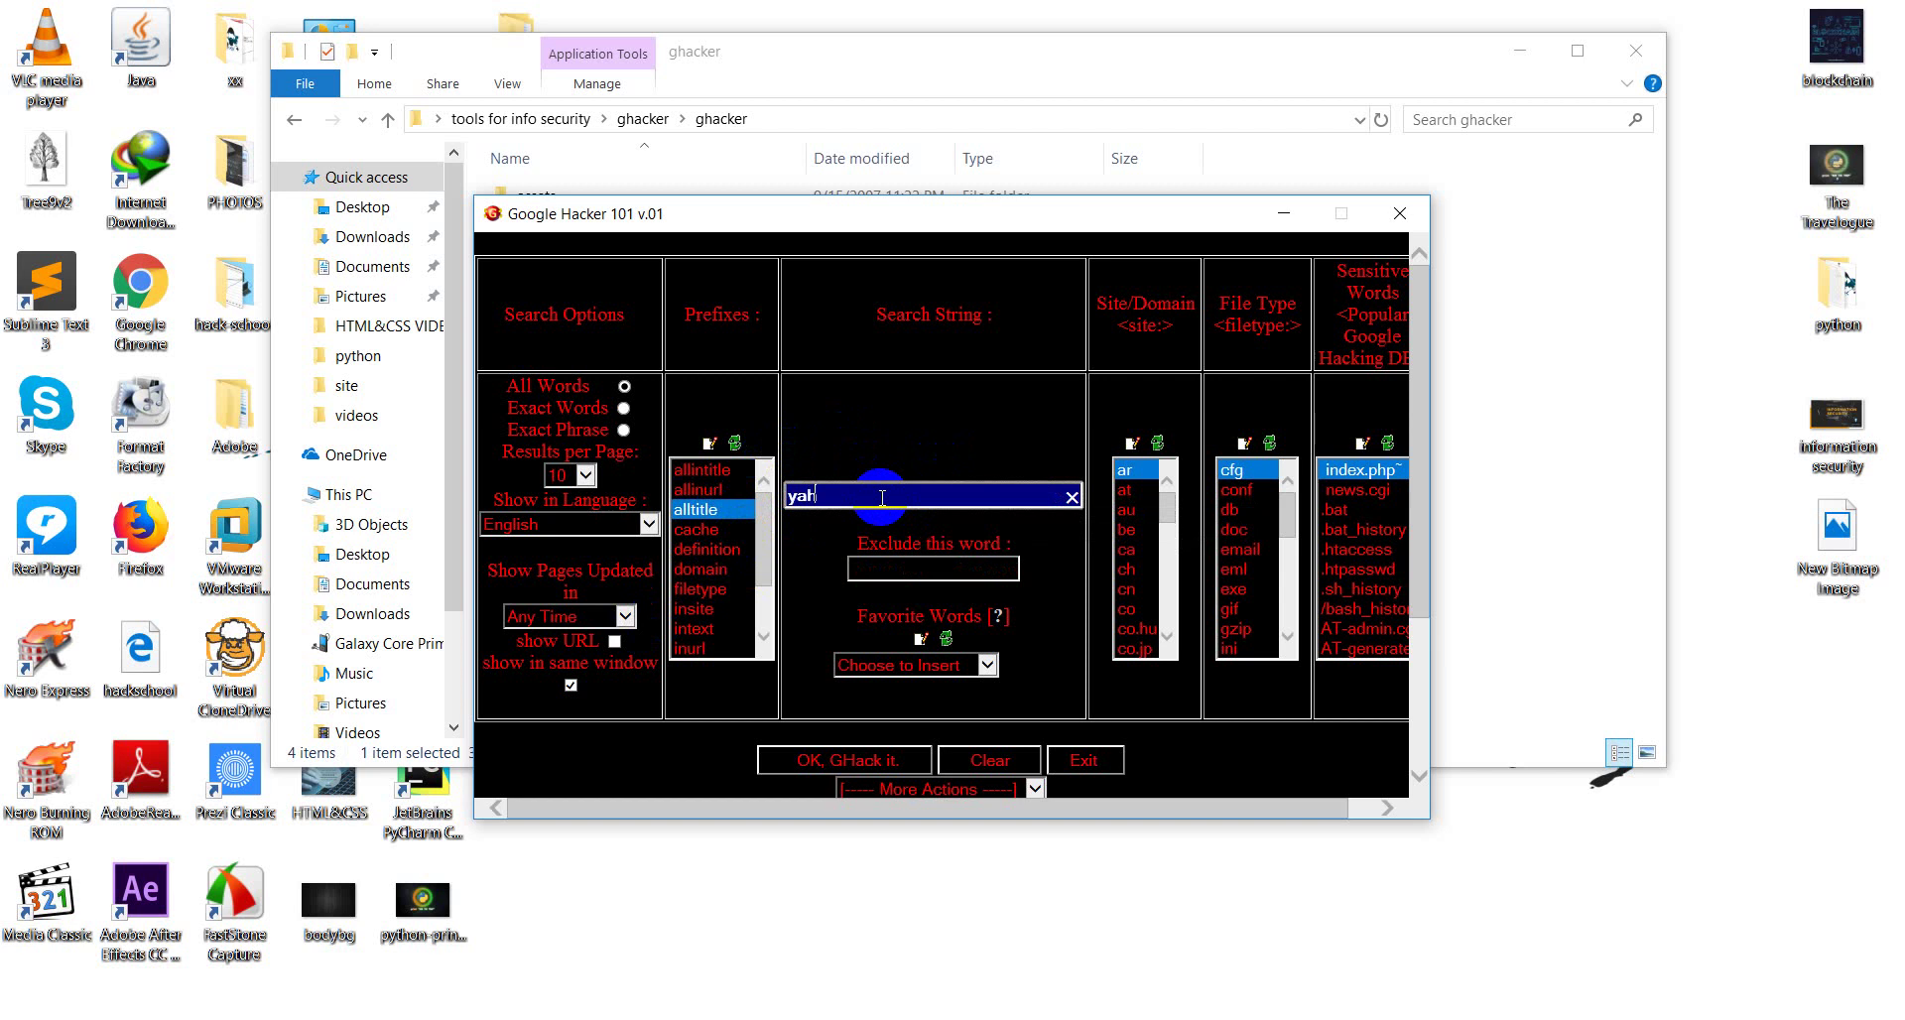
{"action": "type", "text": "oo.com"}
- Append the alltitle and cache prefixes to the yahoo.com search string and run the GHack search
{"action": "left_click", "coordinate": [699, 509]}
{"action": "left_click", "coordinate": [715, 530]}
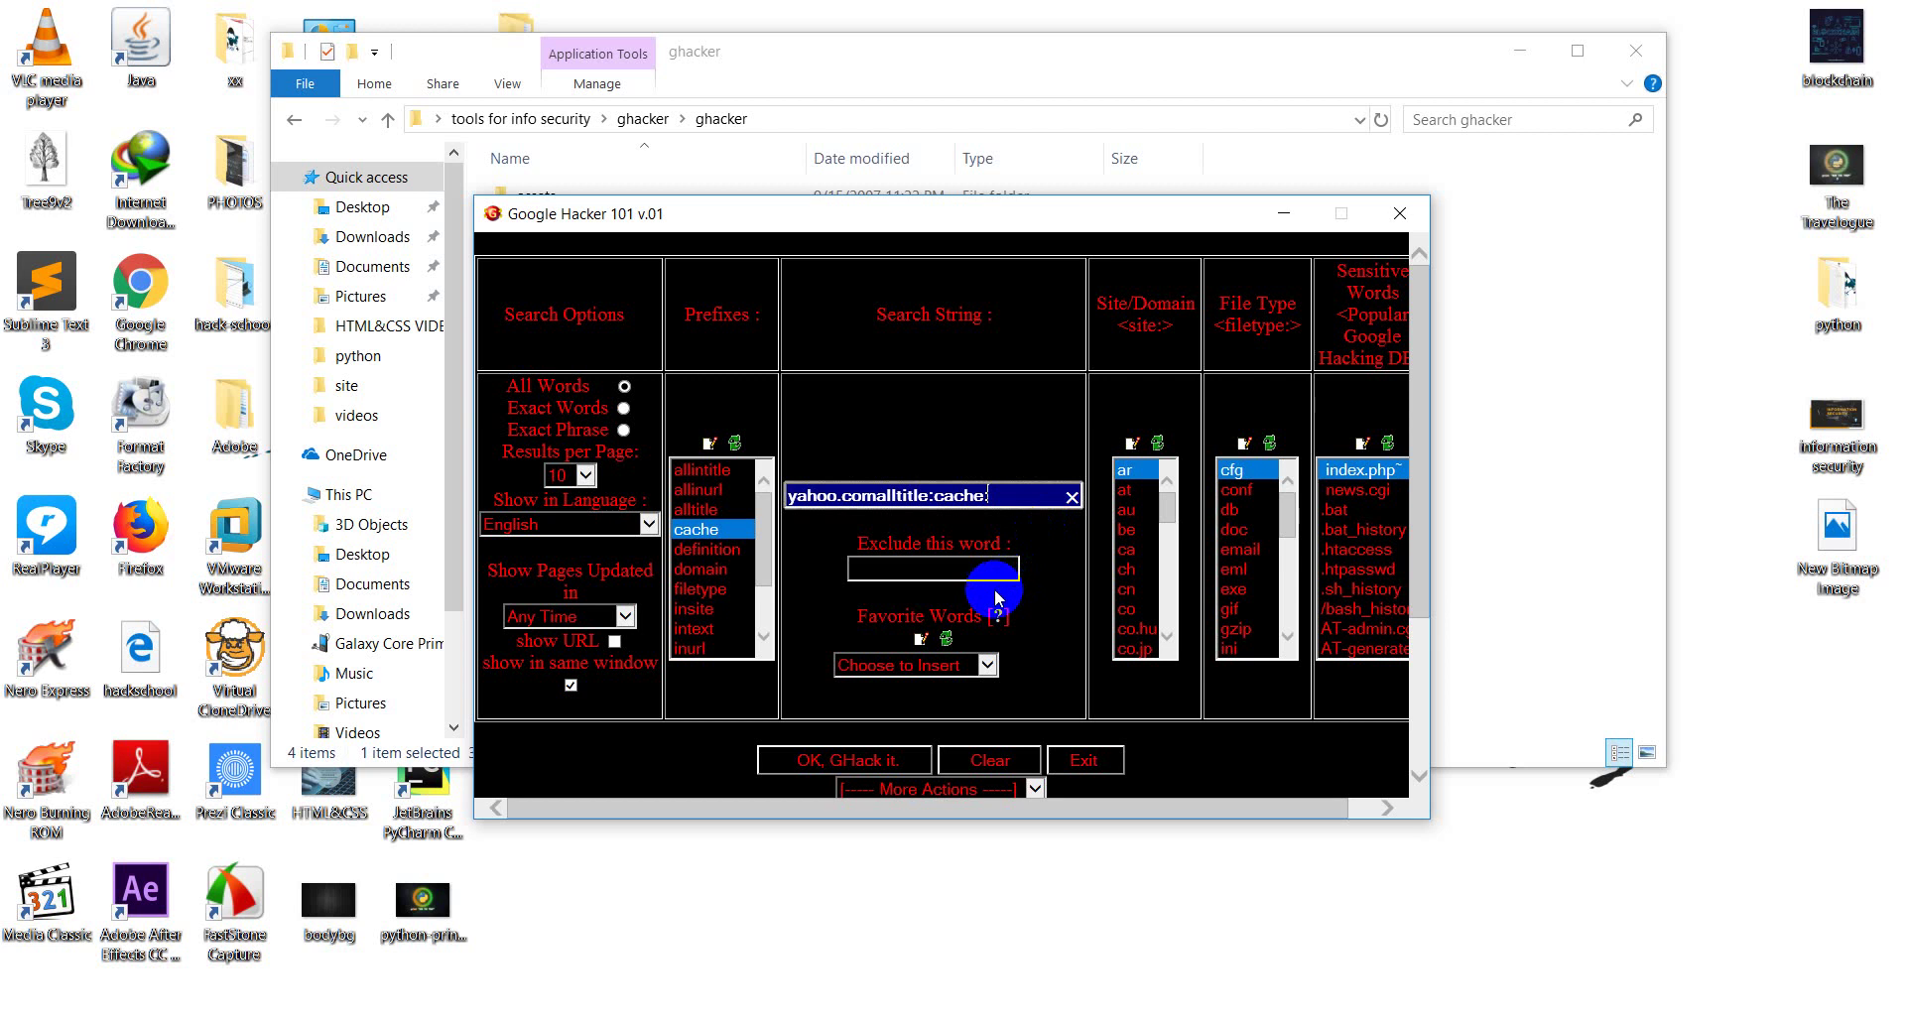
{"action": "left_click", "coordinate": [870, 762]}
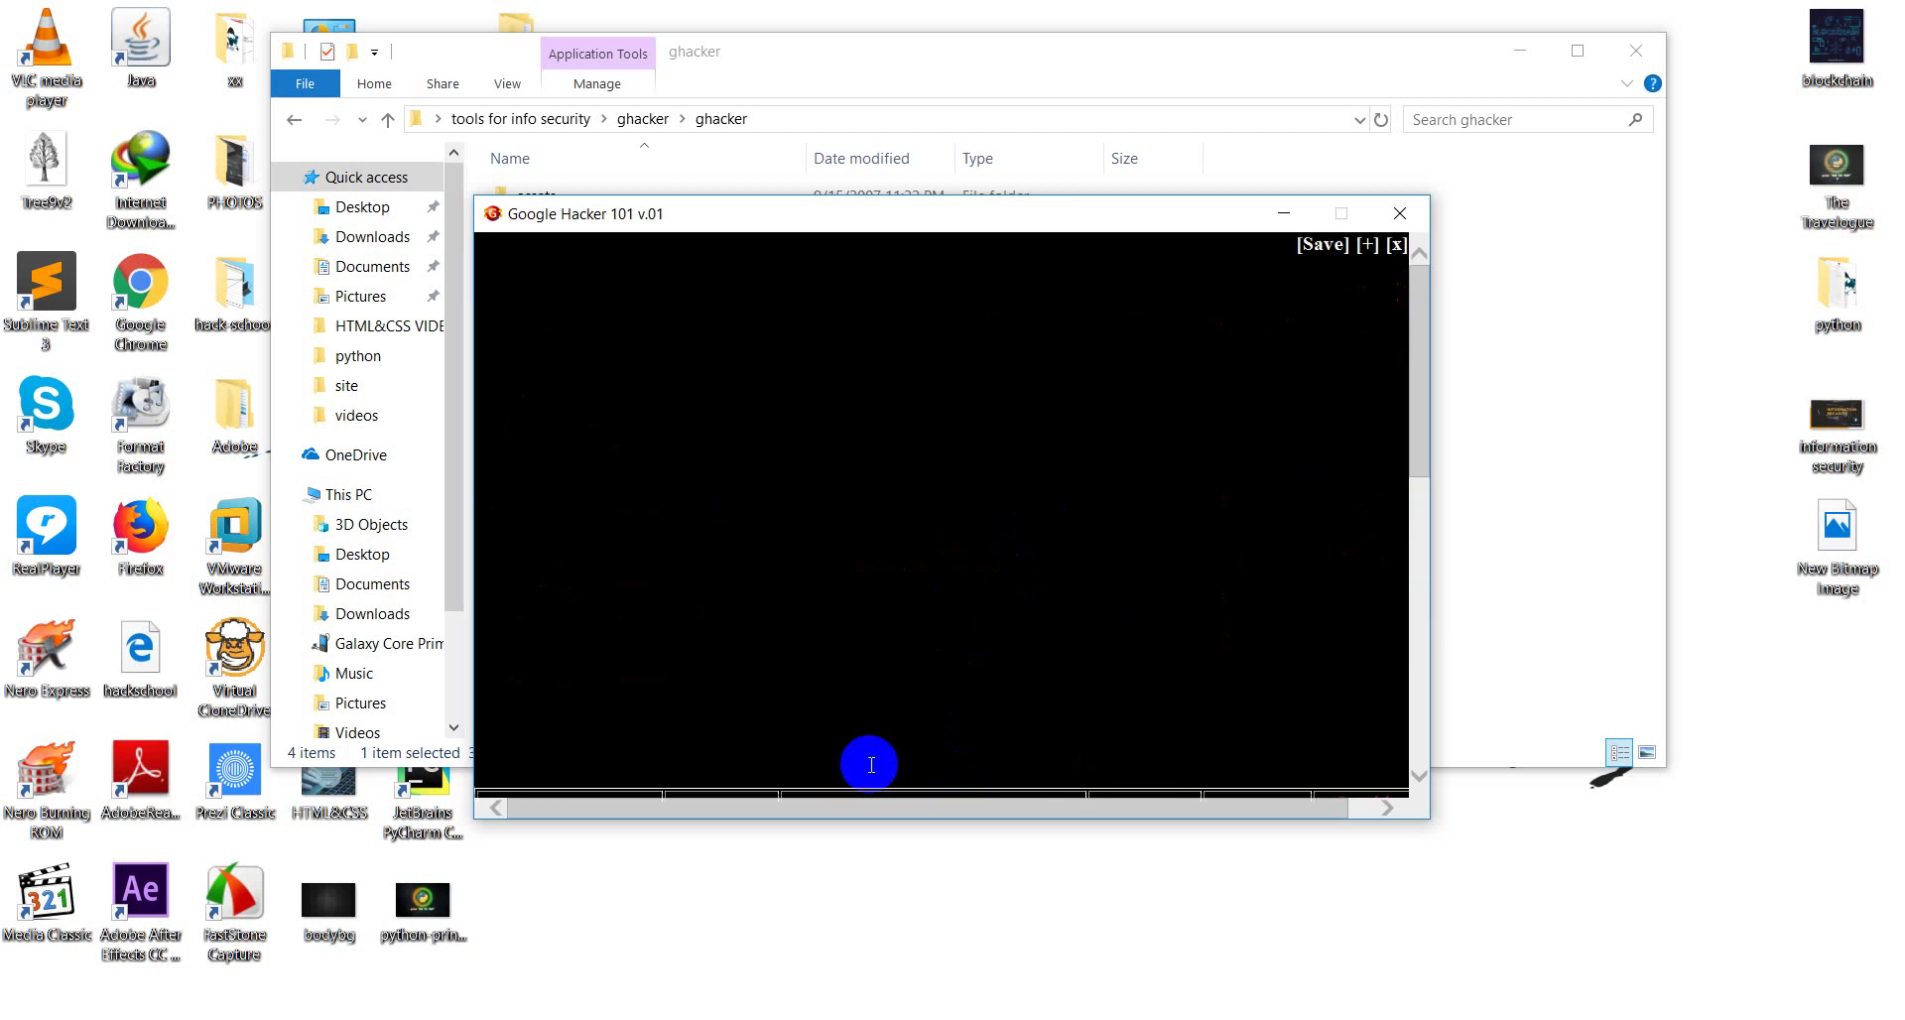
- Close the Google Hacker tool and dismiss the ghacker folder window
{"action": "left_click", "coordinate": [1400, 218]}
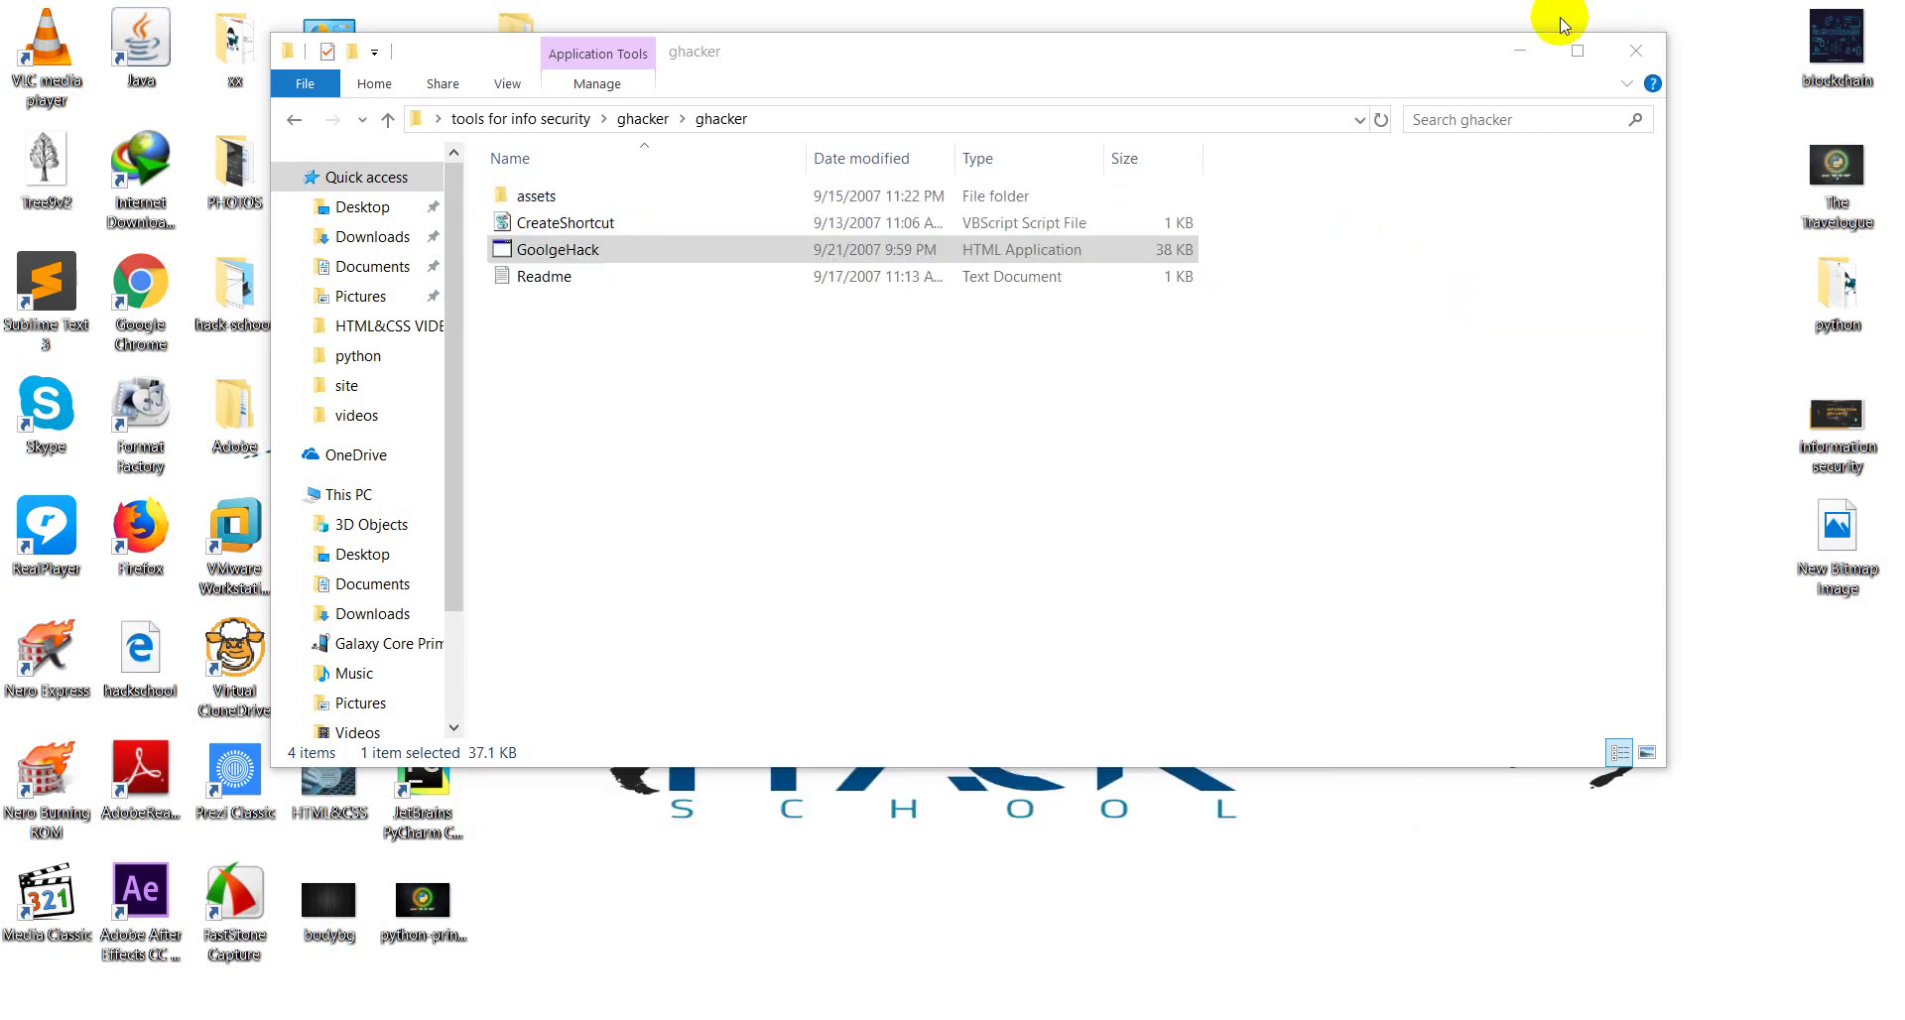
{"action": "left_click", "coordinate": [1540, 41]}
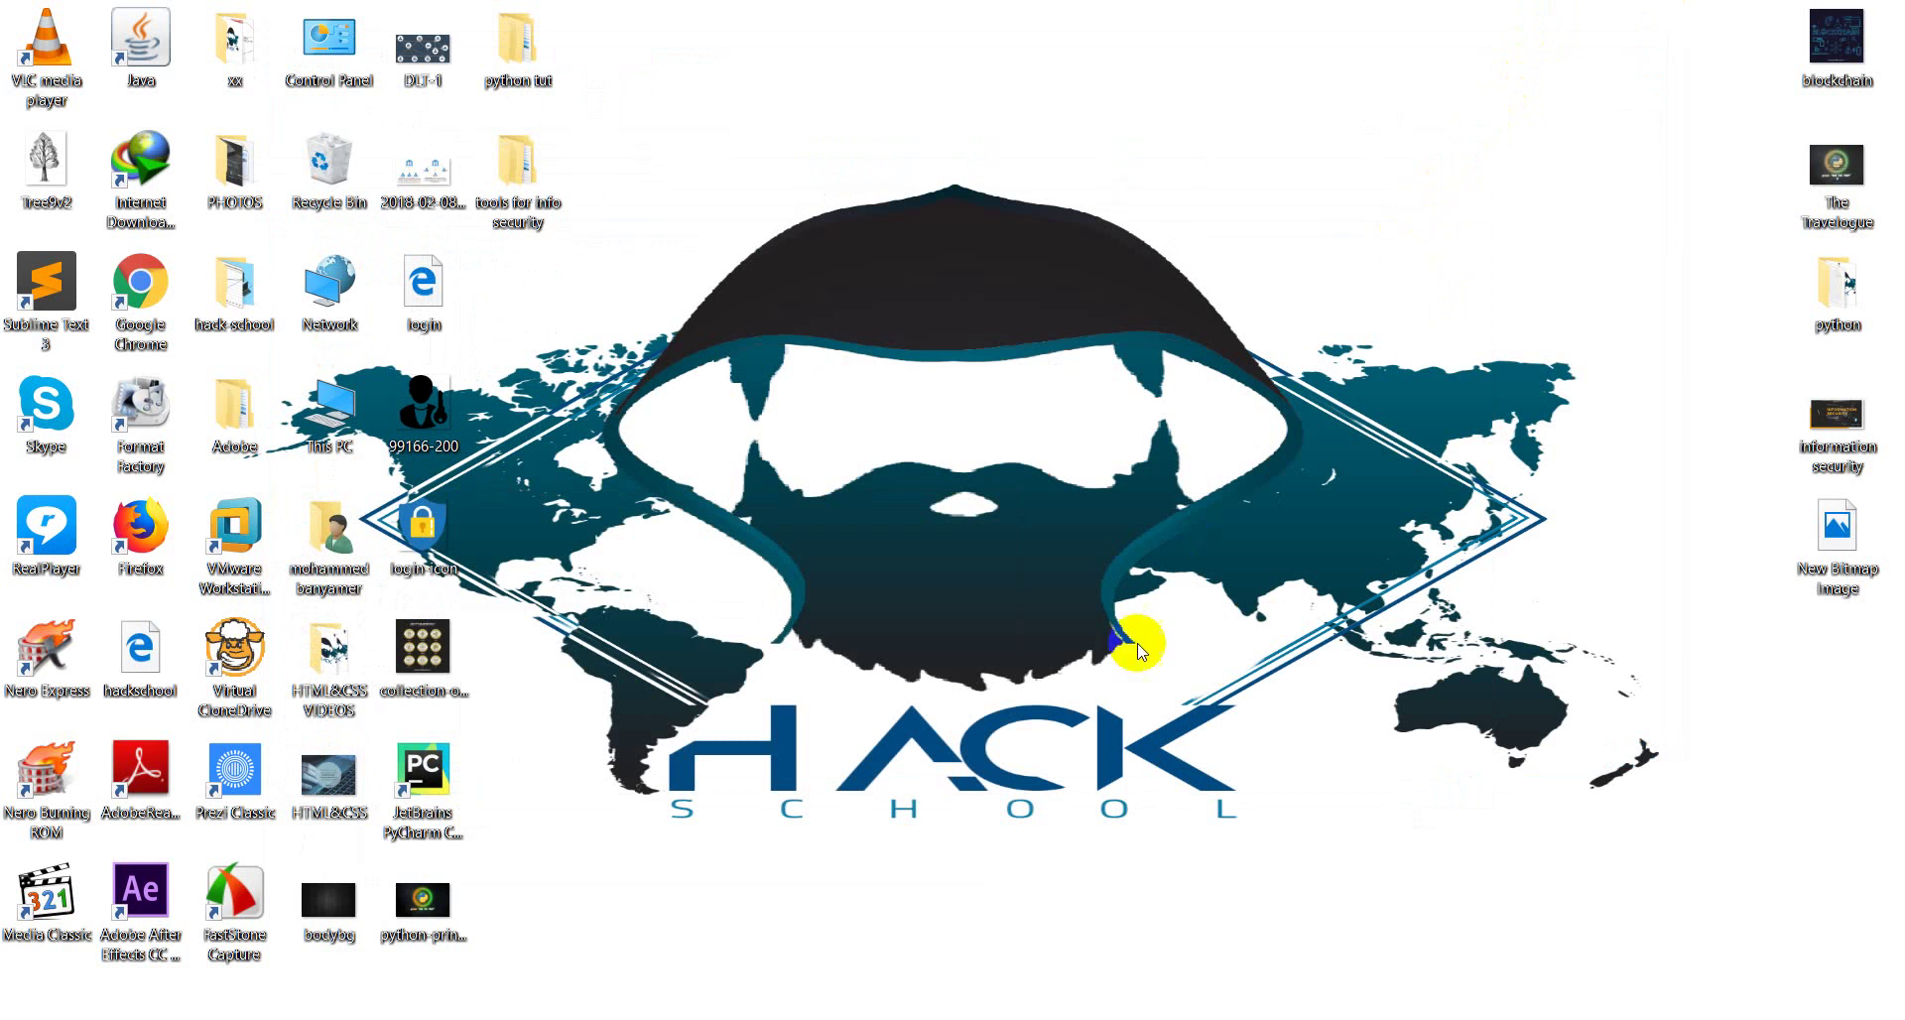
- Reopen the inner ghacker folder from "tools for info security" and start the GoolgeHack application again
{"action": "double_click", "coordinate": [546, 203]}
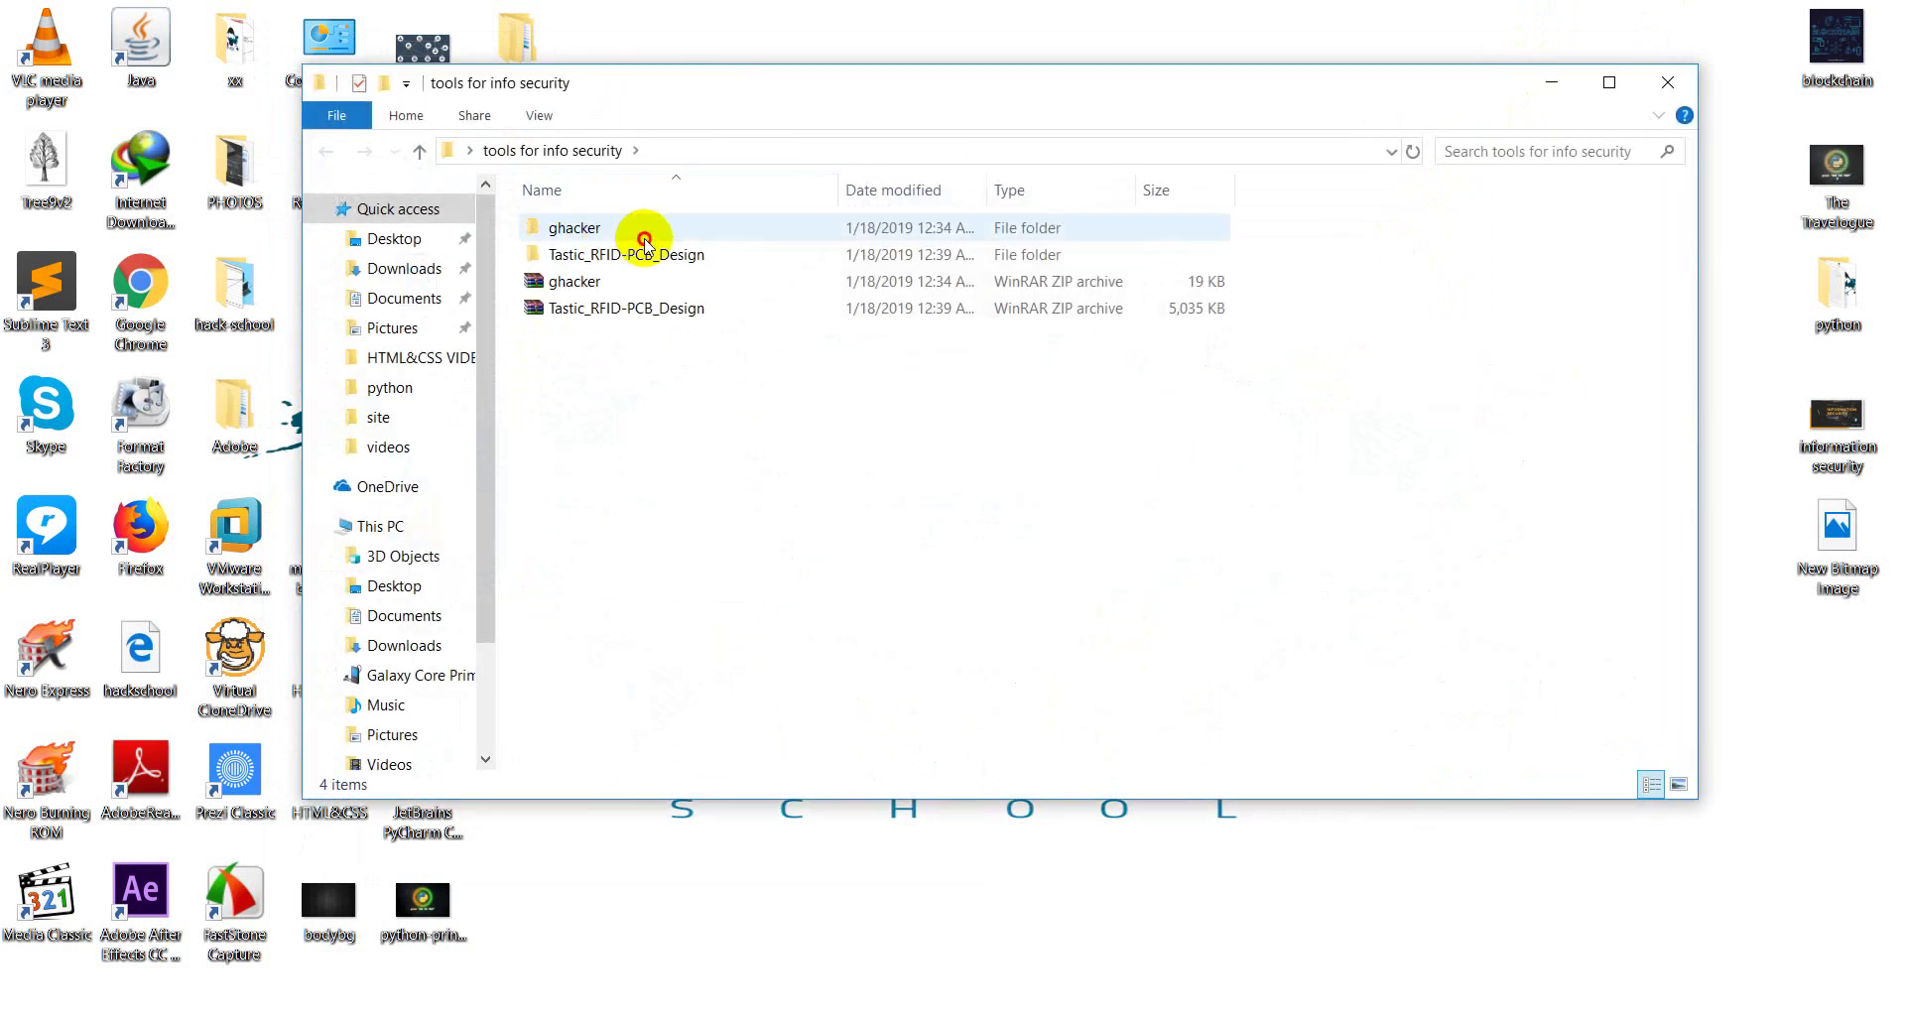
{"action": "double_click", "coordinate": [643, 234]}
{"action": "double_click", "coordinate": [680, 235]}
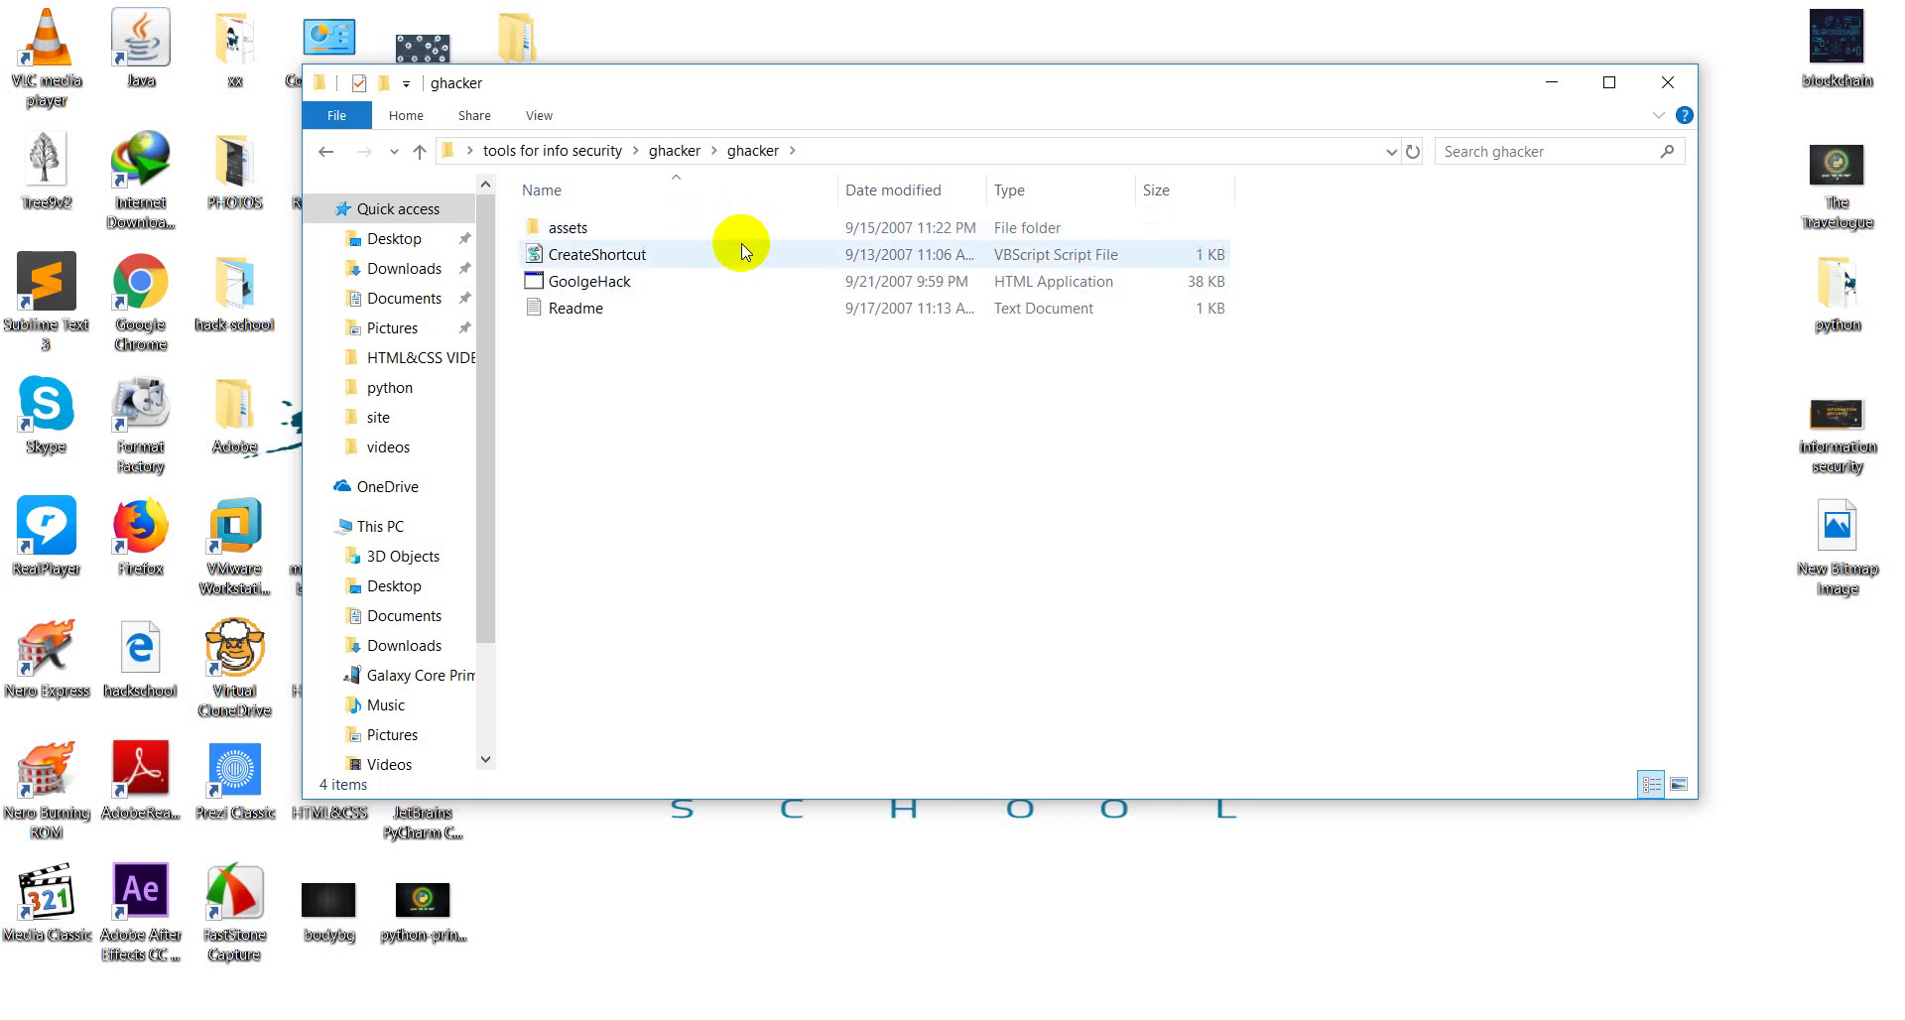
{"action": "double_click", "coordinate": [735, 281]}
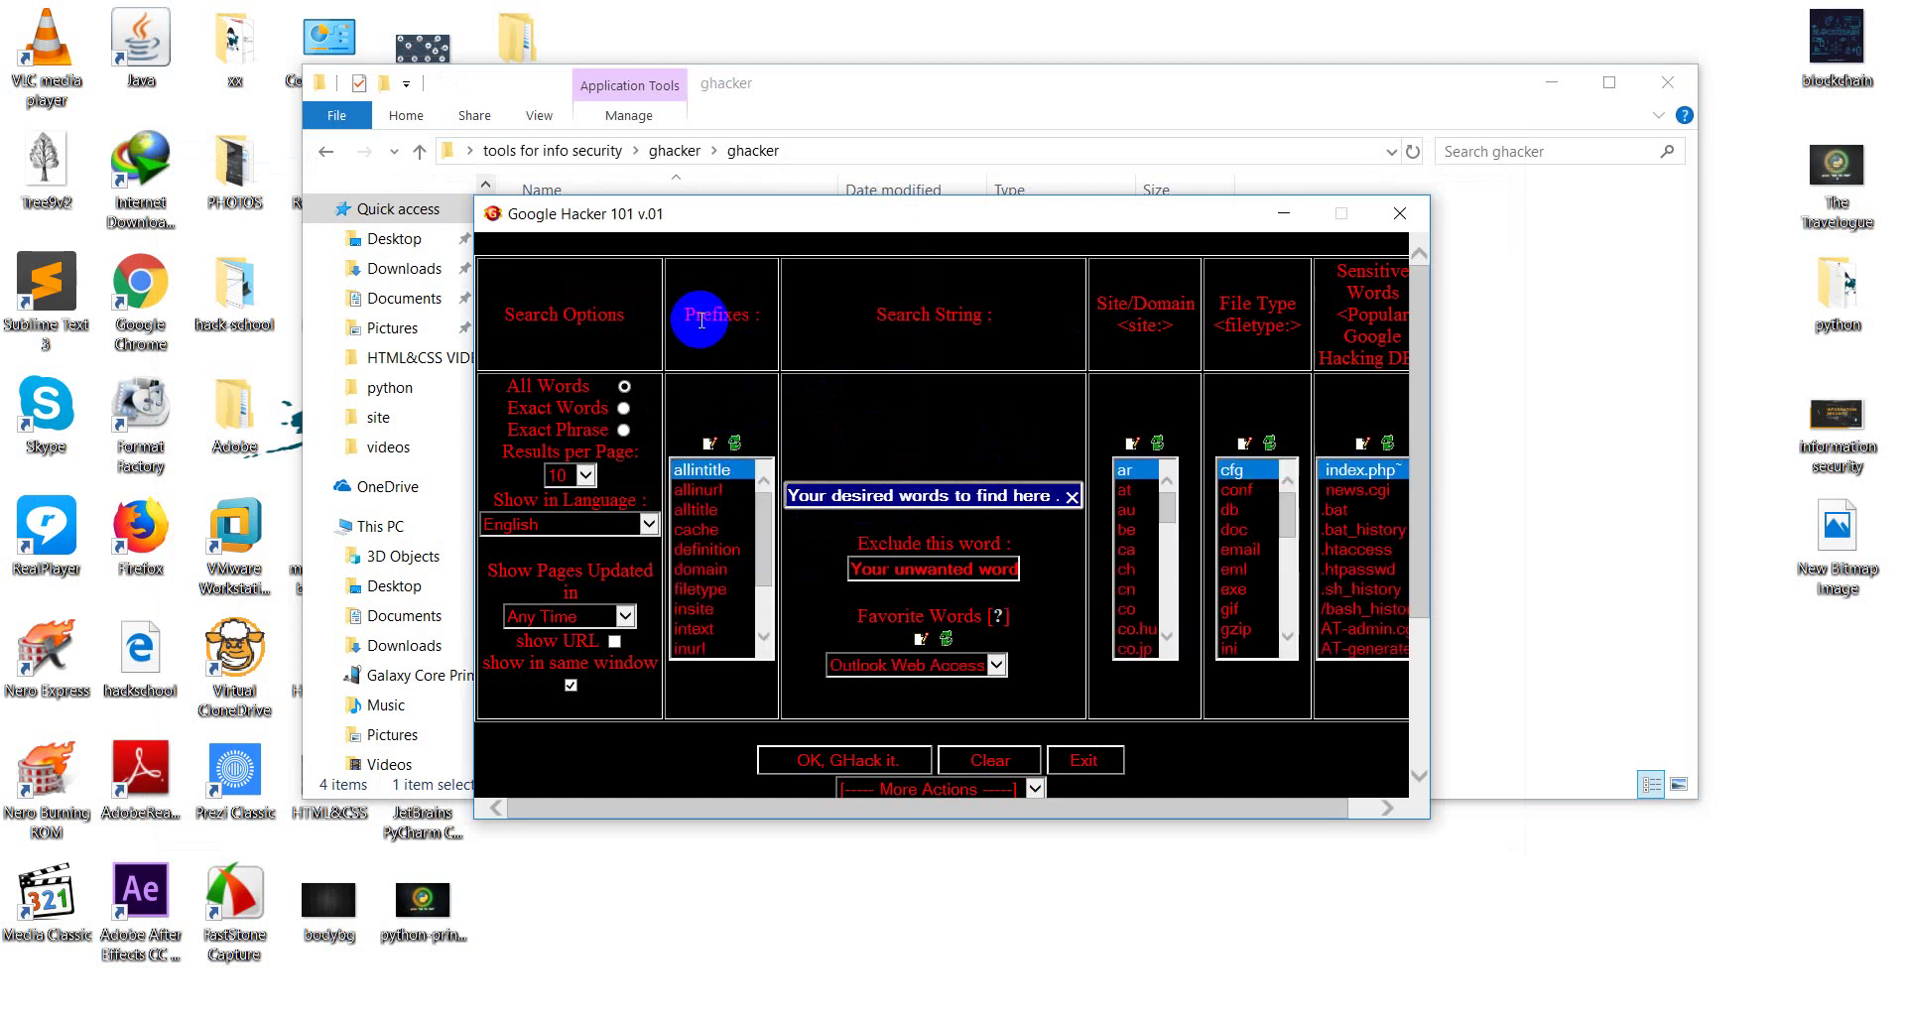
- Review the Prefixes list through to its last entries, and close the Google Hacker tool and its folder window
{"action": "left_click", "coordinate": [739, 493]}
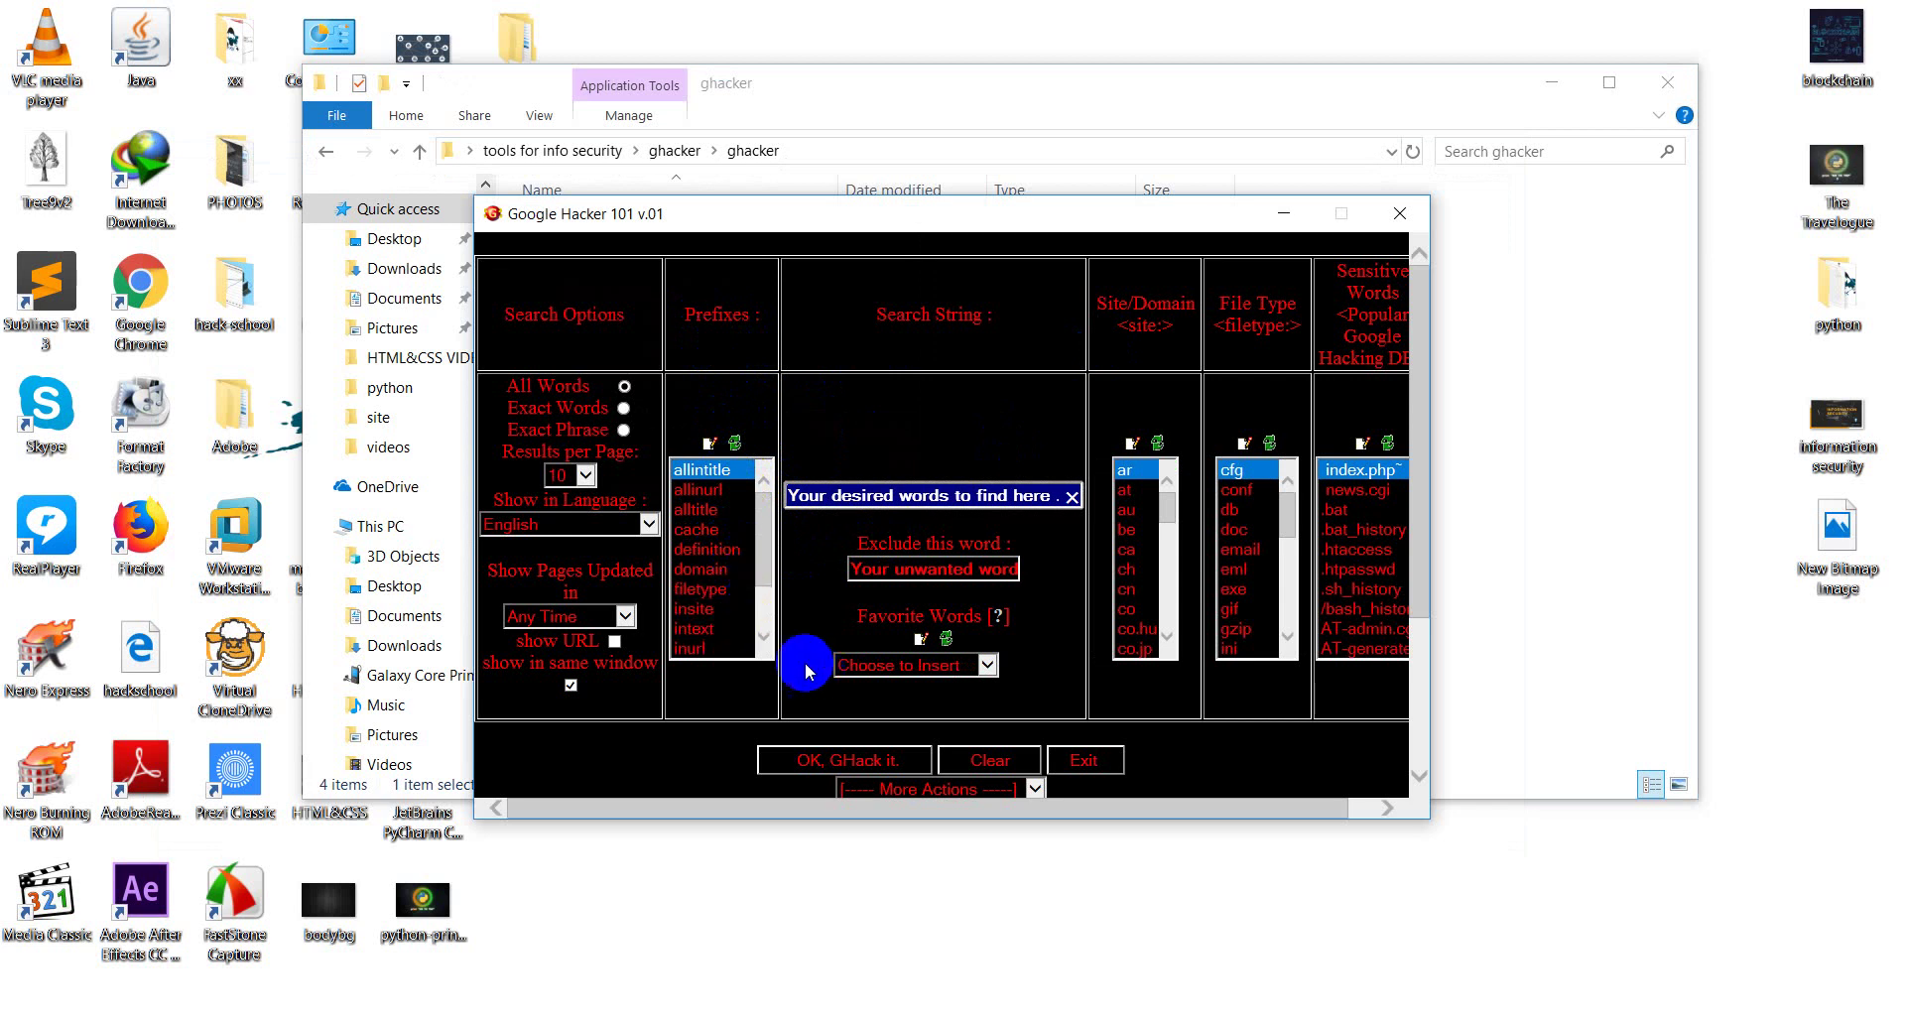
{"action": "left_click", "coordinate": [764, 635]}
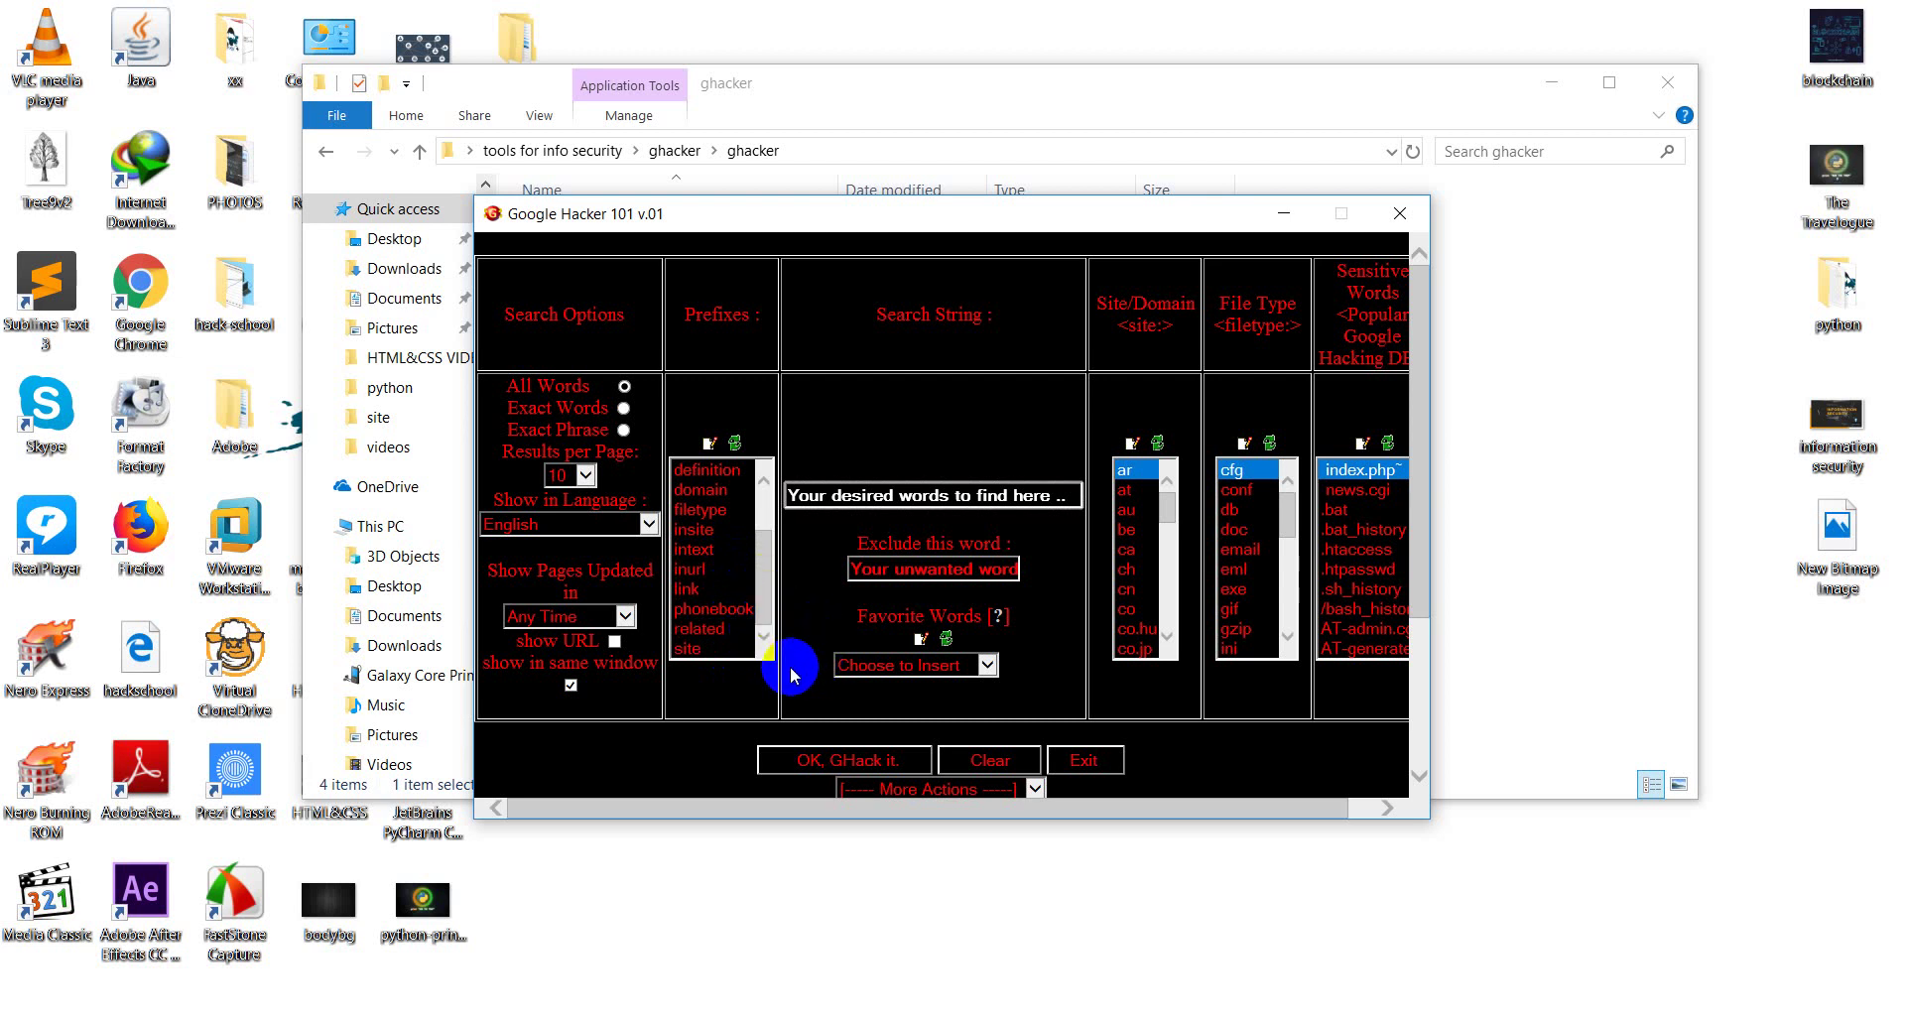
{"action": "left_click", "coordinate": [1393, 214]}
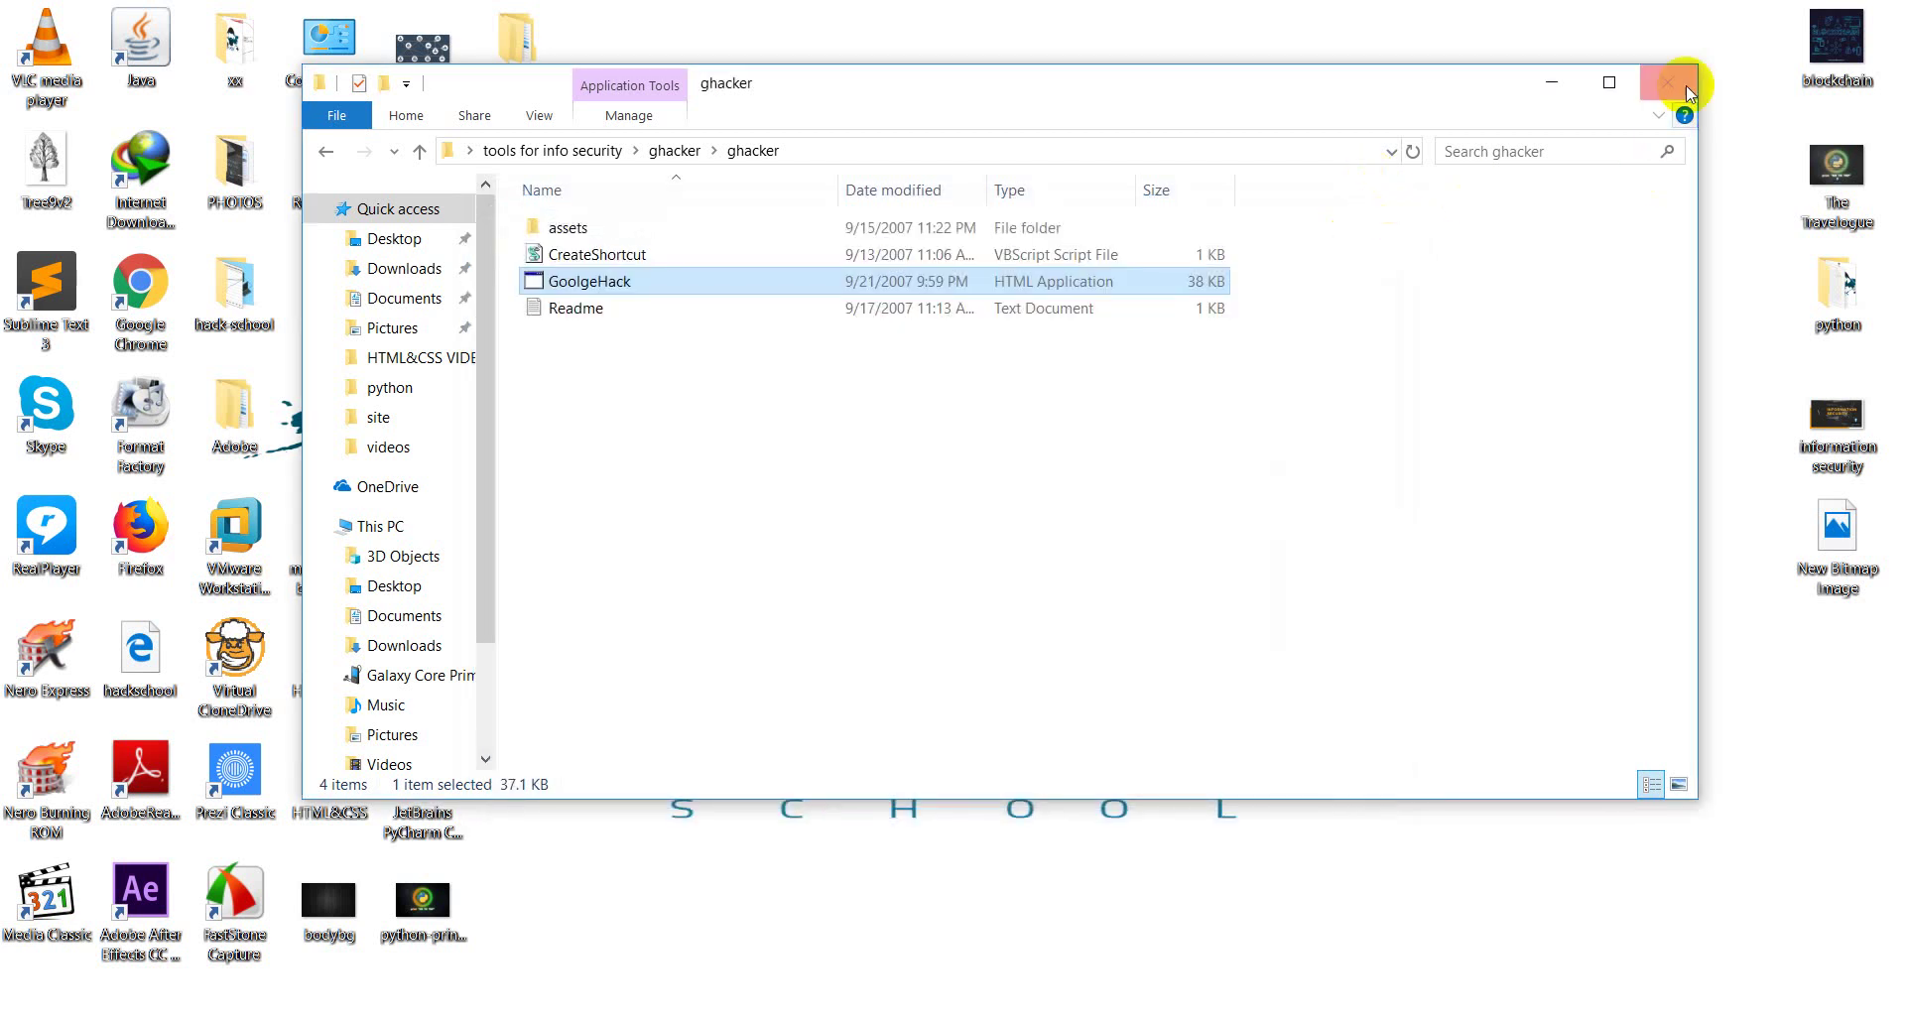
{"action": "left_click", "coordinate": [1684, 83]}
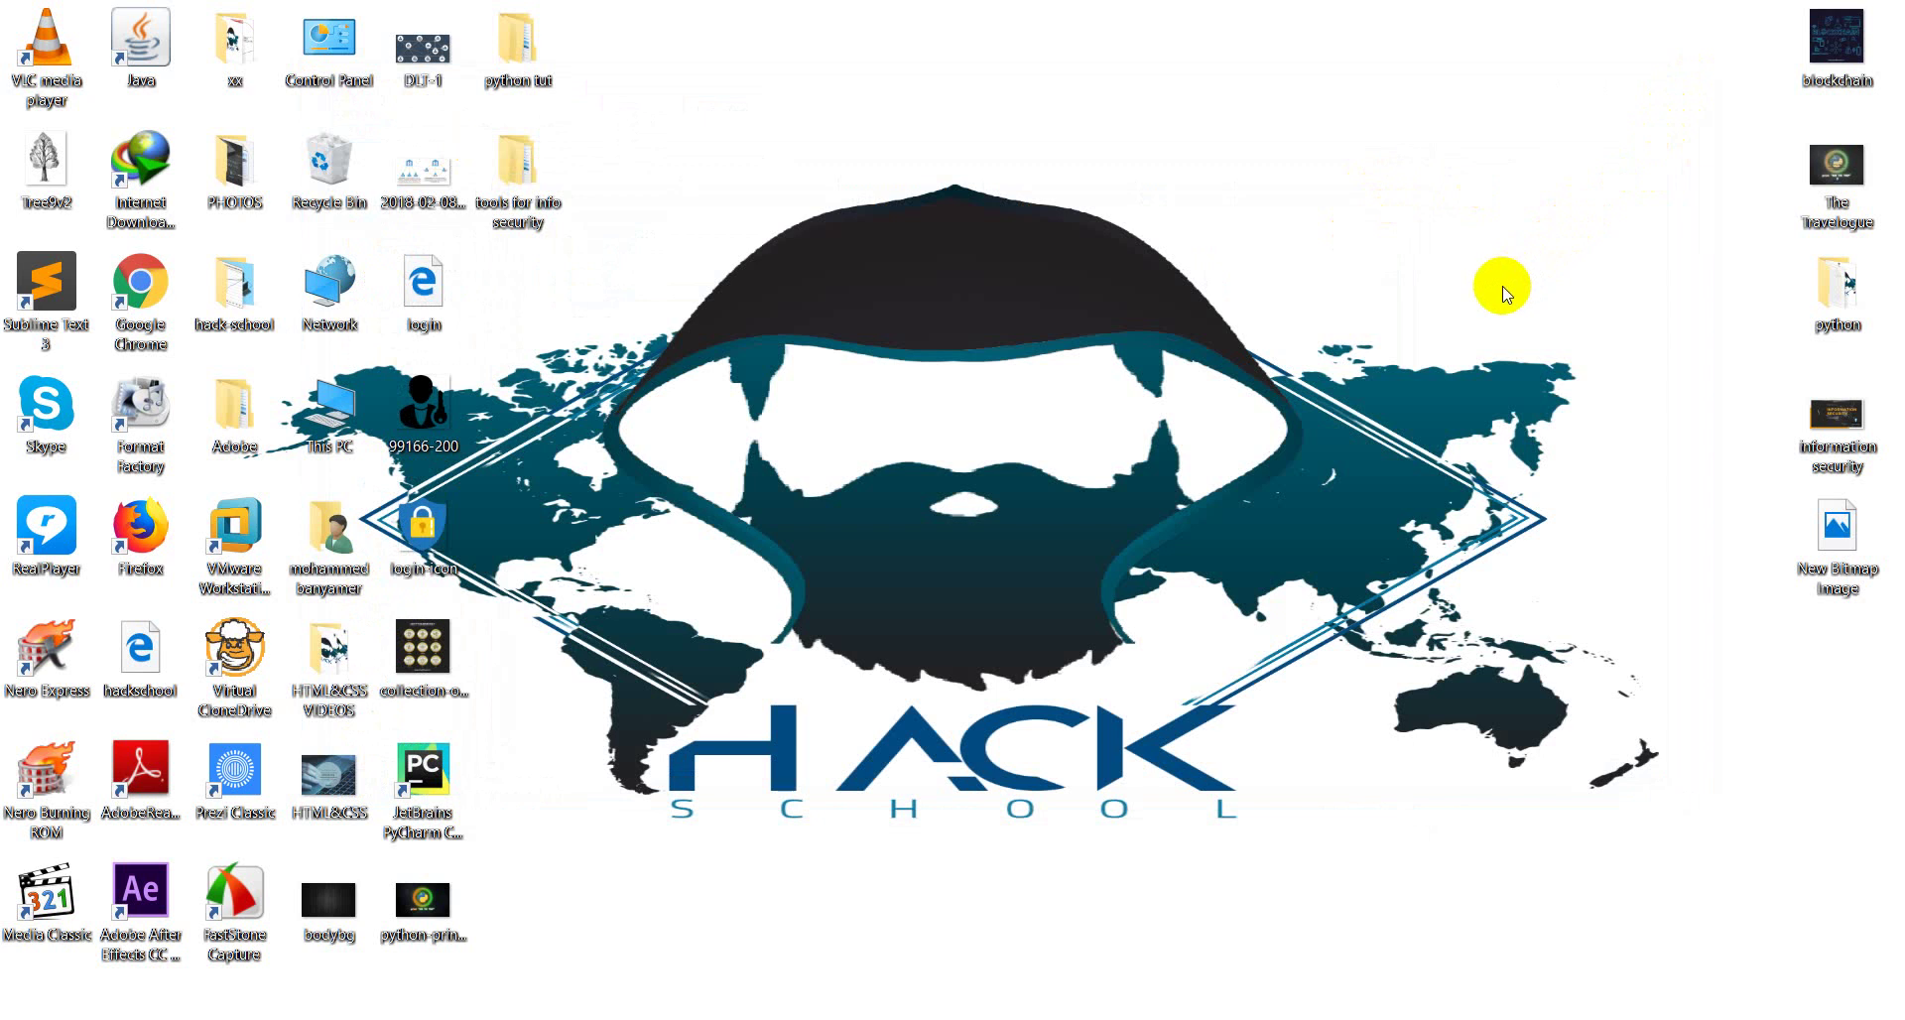